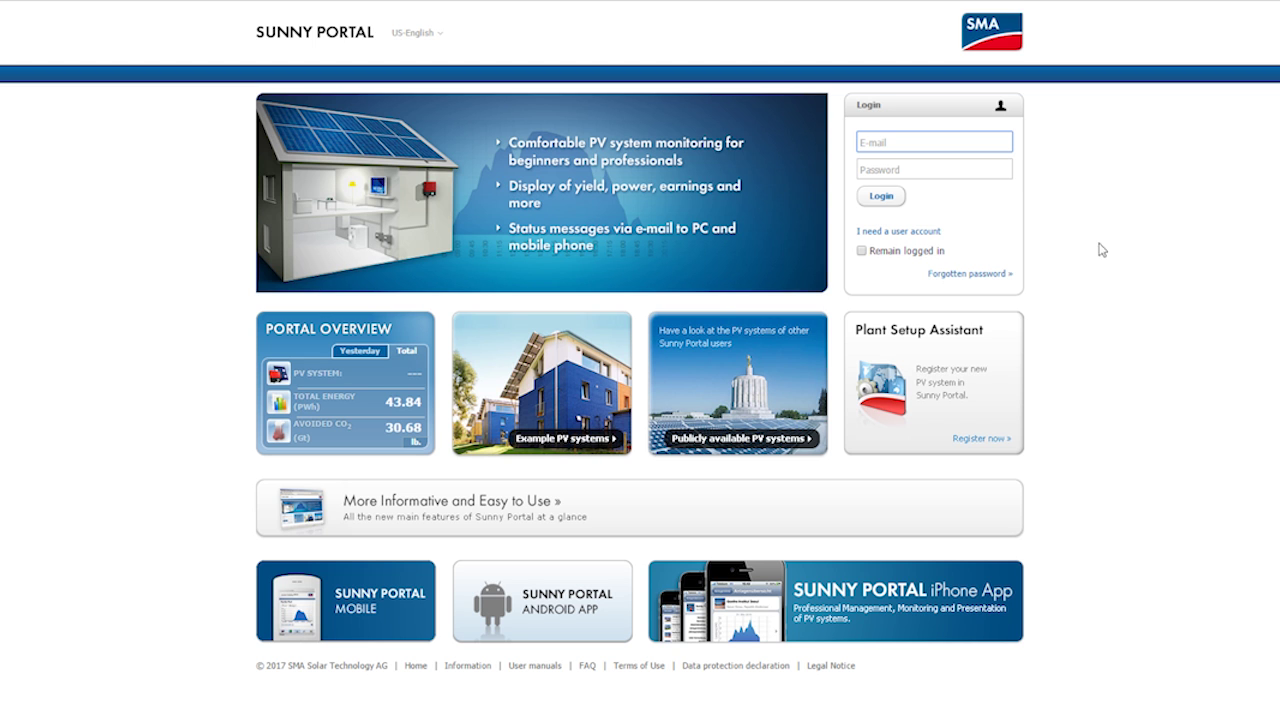
Step: Launch the plant setup assistant and log in with an existing account's e-mail and password
click(968, 441)
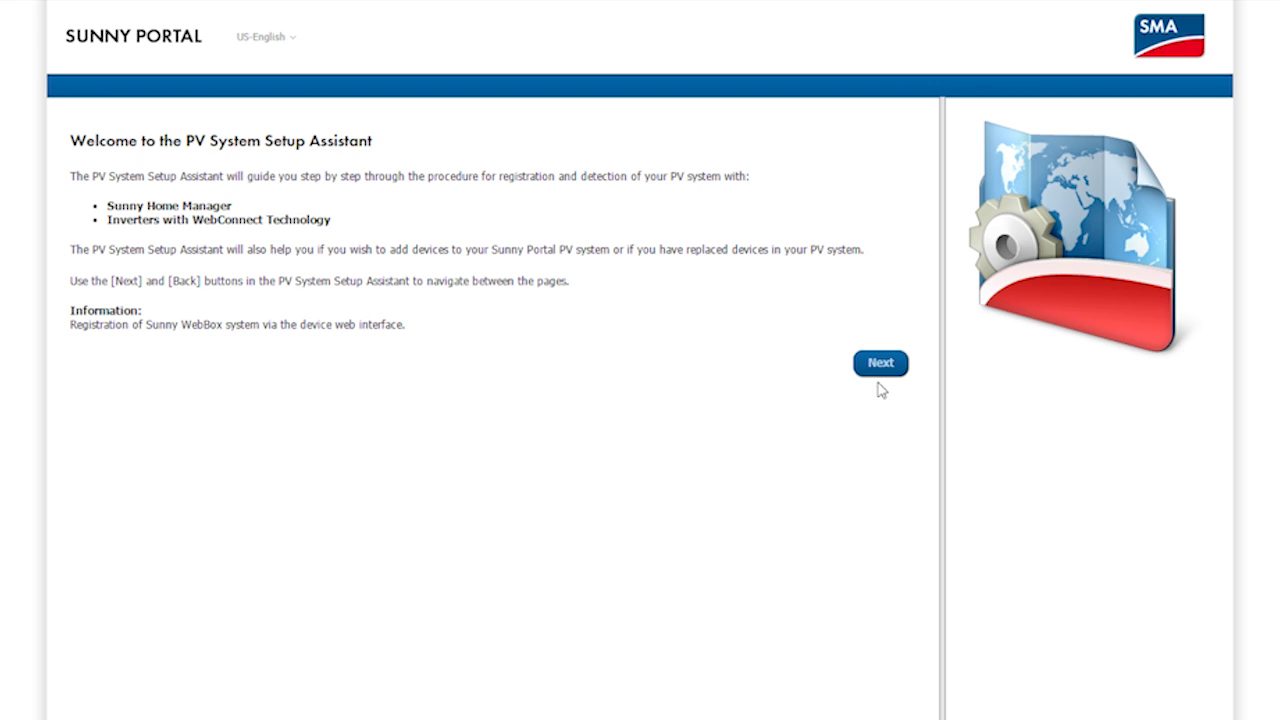
click(881, 372)
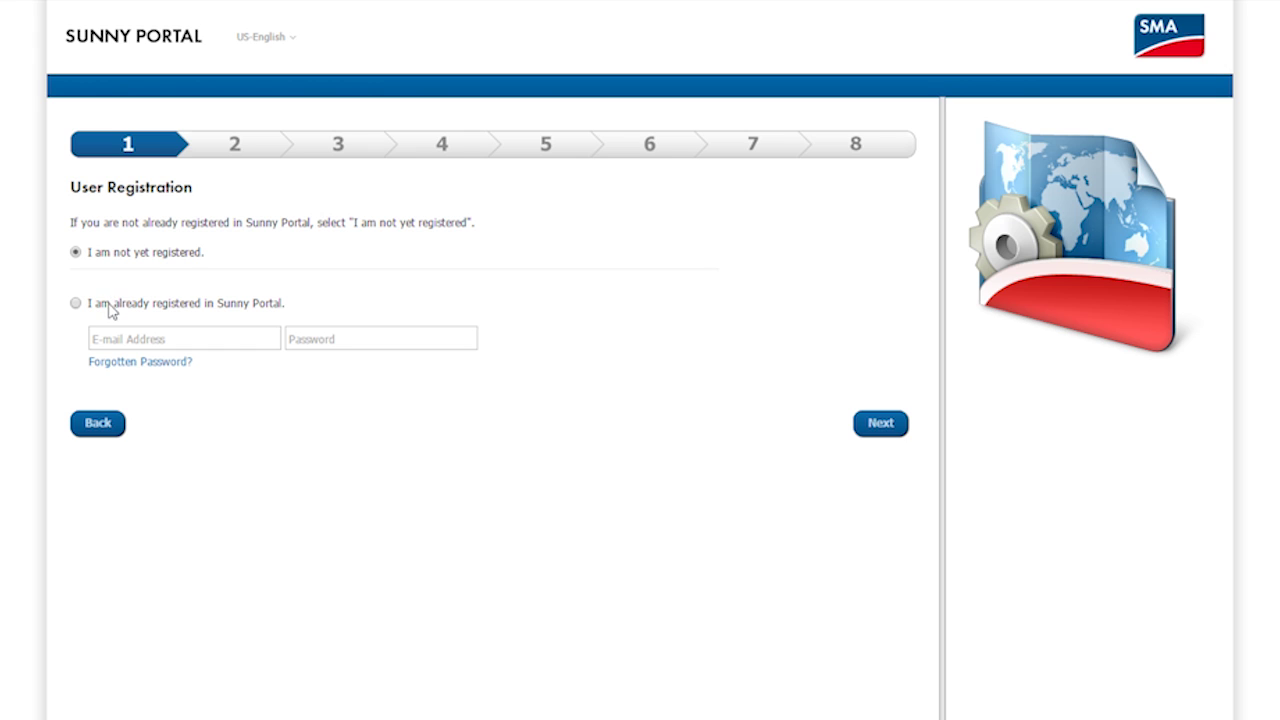
click(110, 305)
click(130, 338)
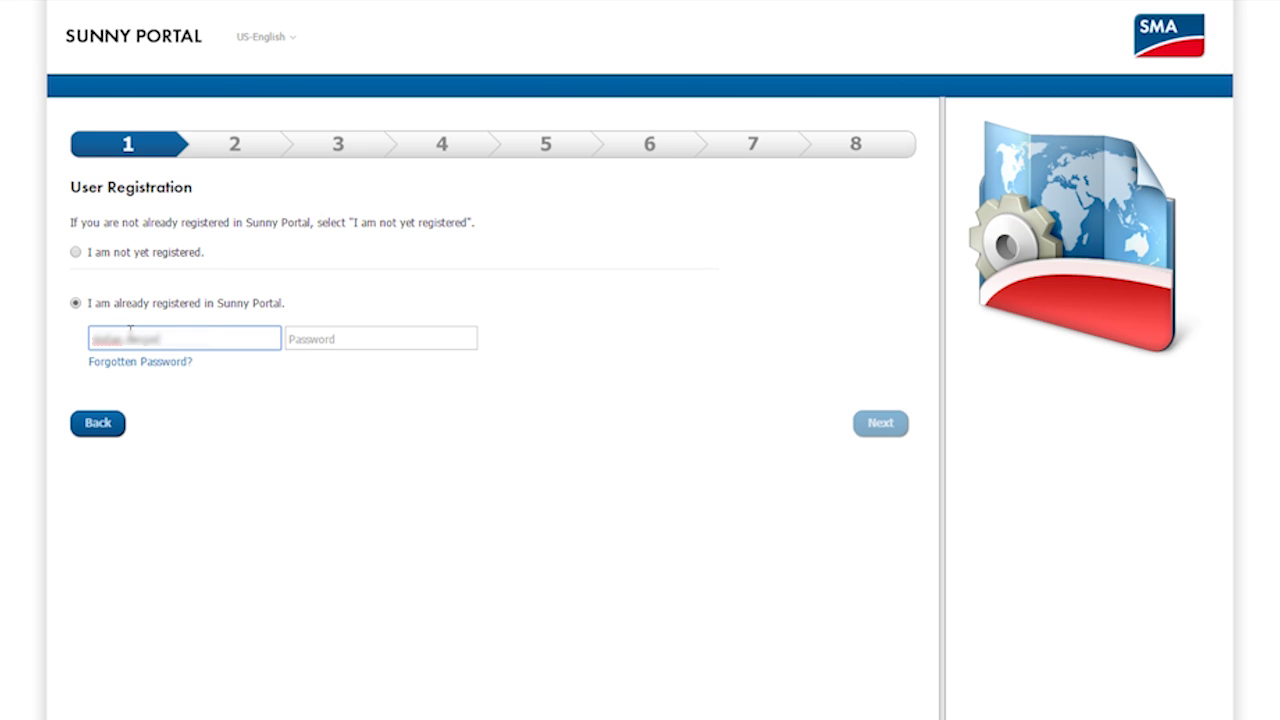
click(304, 340)
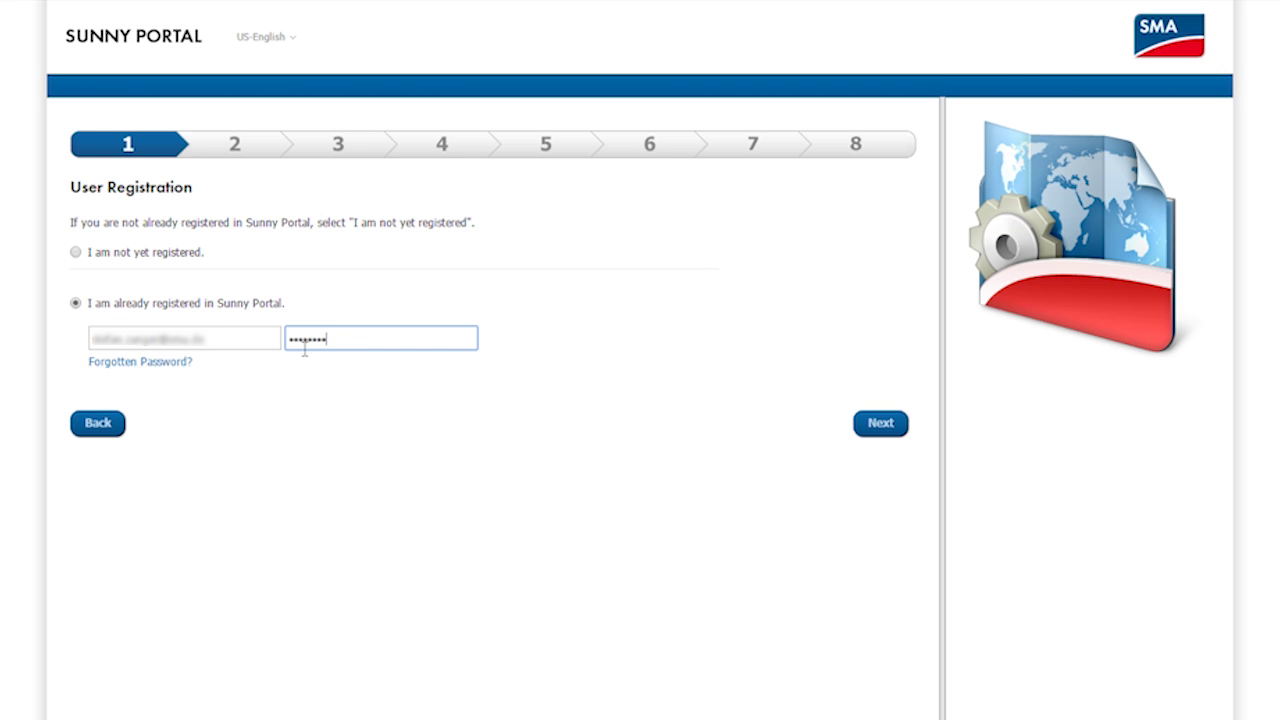
click(874, 435)
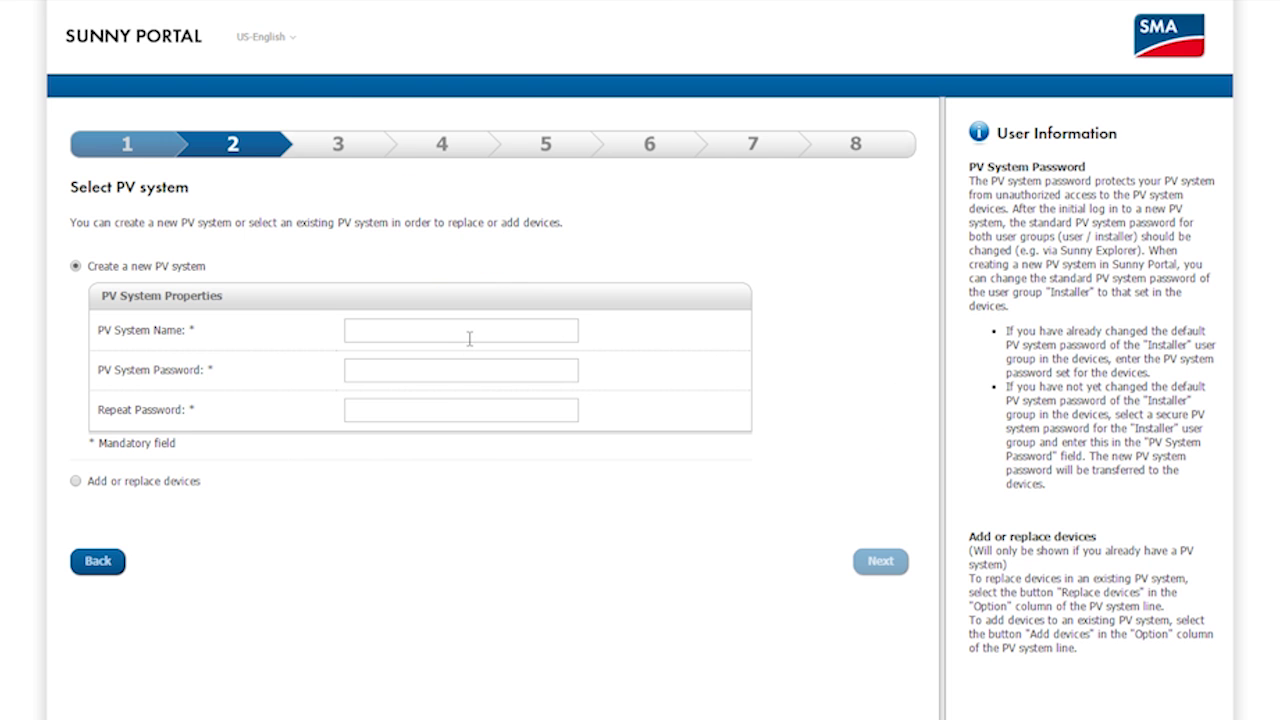
Step: Name the new PV system 'Jacks Solar System' and enter its system password
click(469, 338)
text(Jacks )
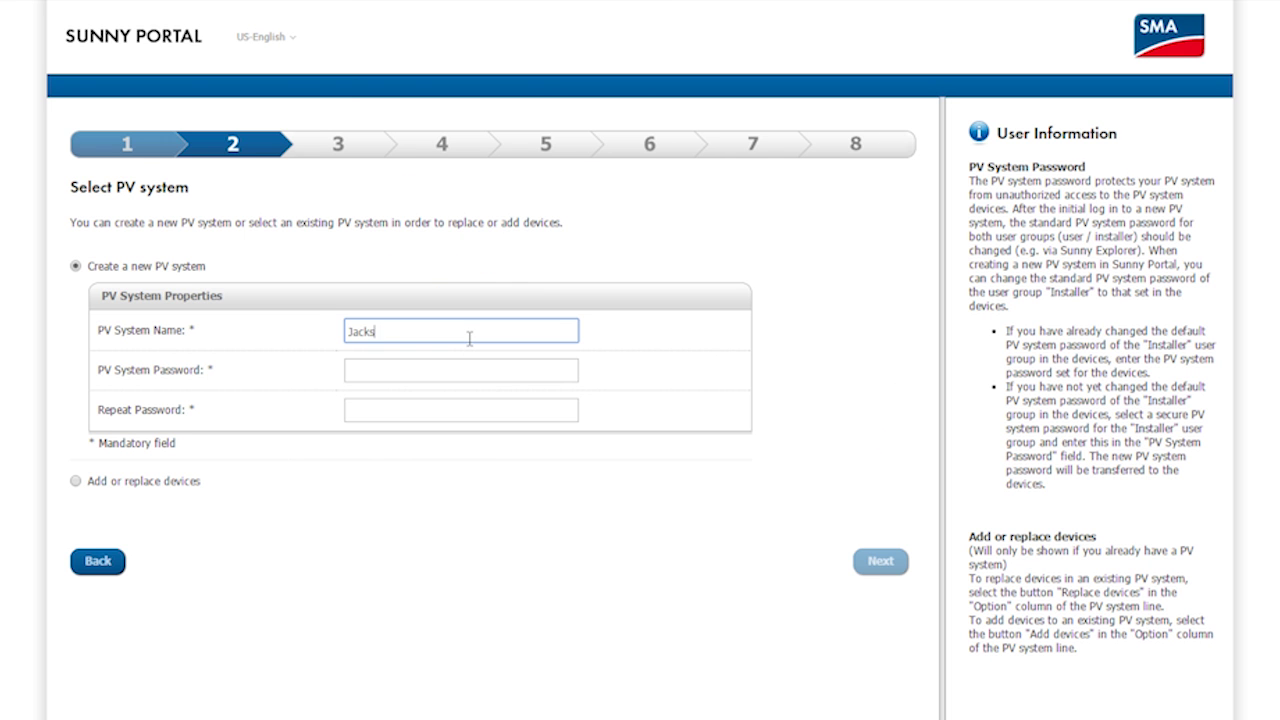
text(Solar System)
key(Tab)
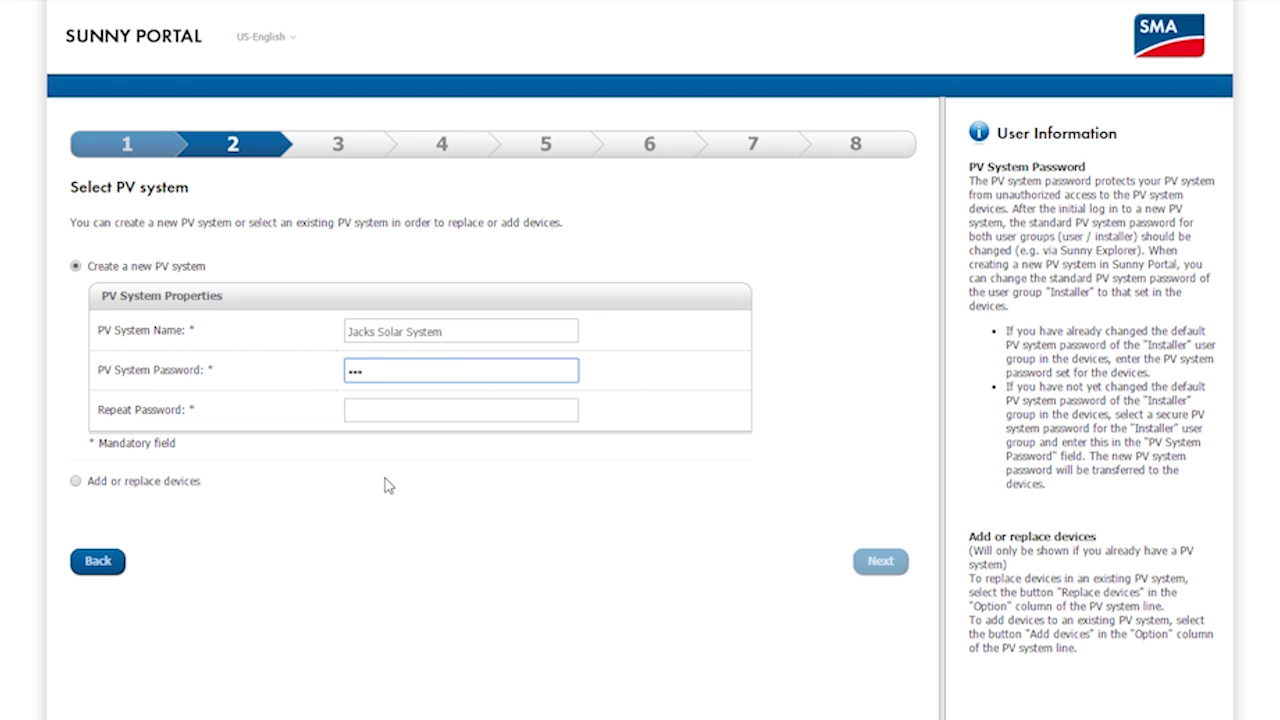
click(371, 413)
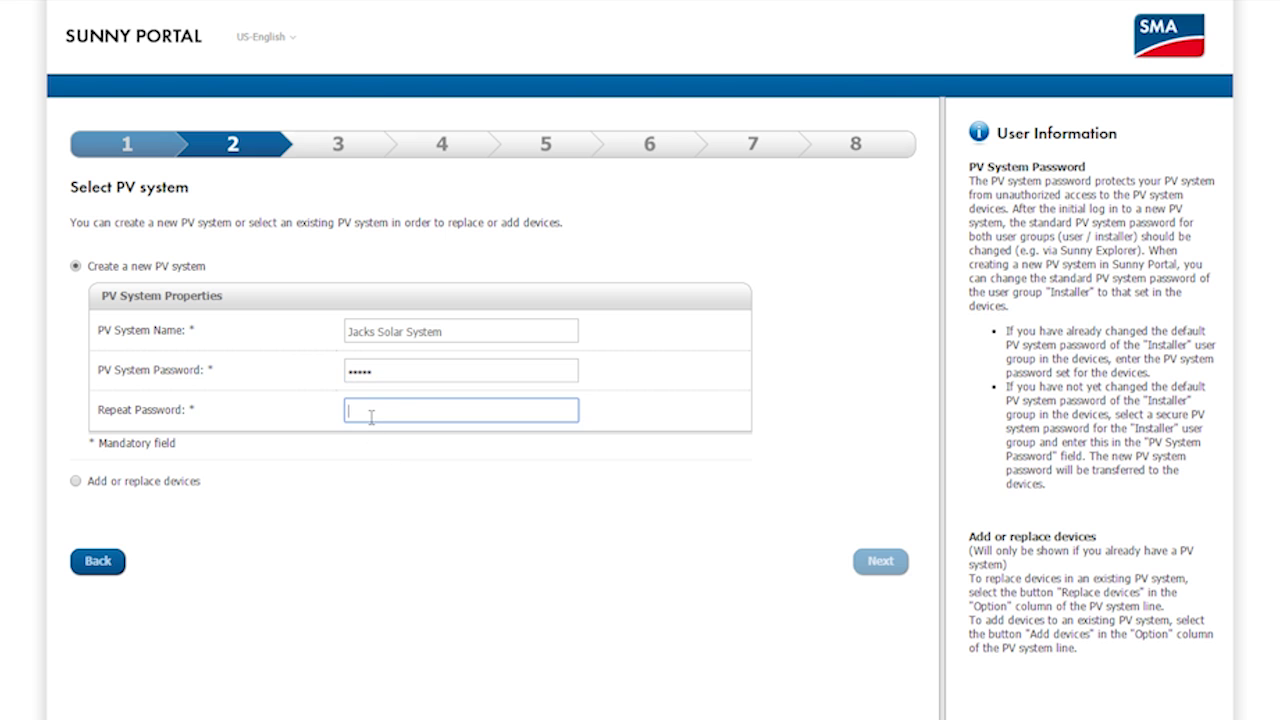
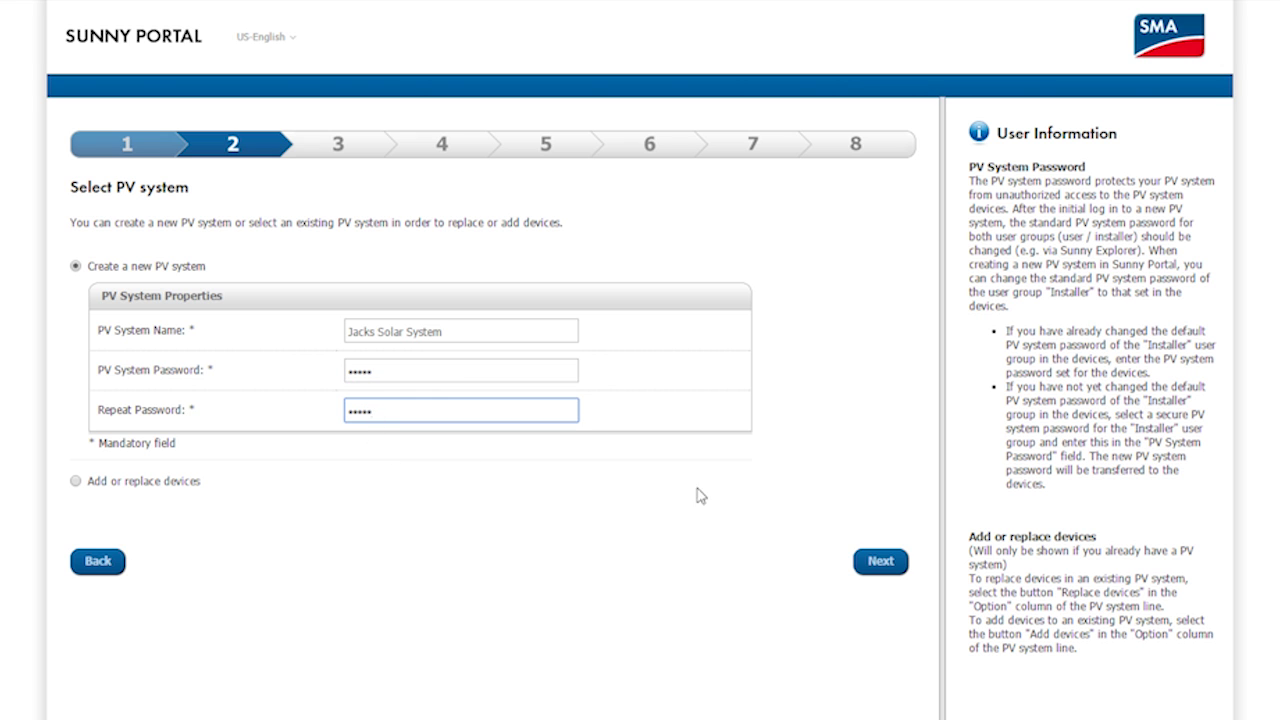
Step: Repeat the system password, then identify inverter SB3.6-1AV-40 by its PIC and RID codes
click(872, 563)
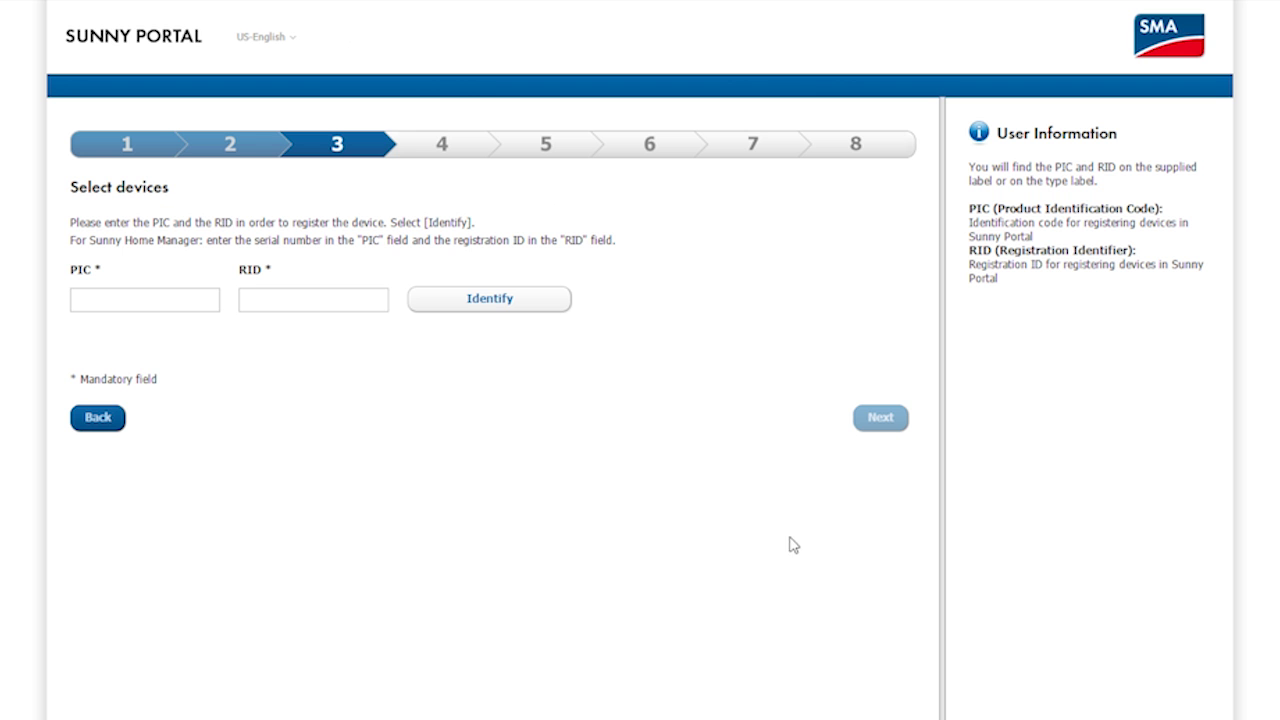
click(190, 300)
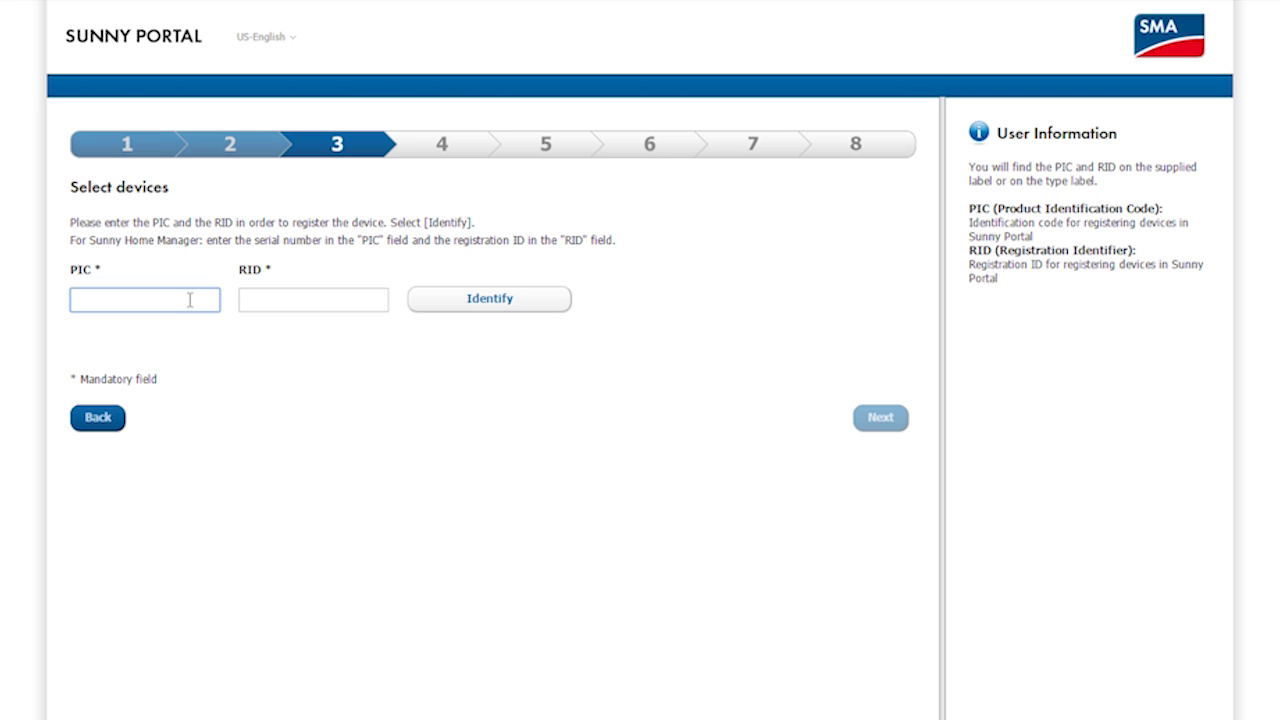
key(ctrl+v)
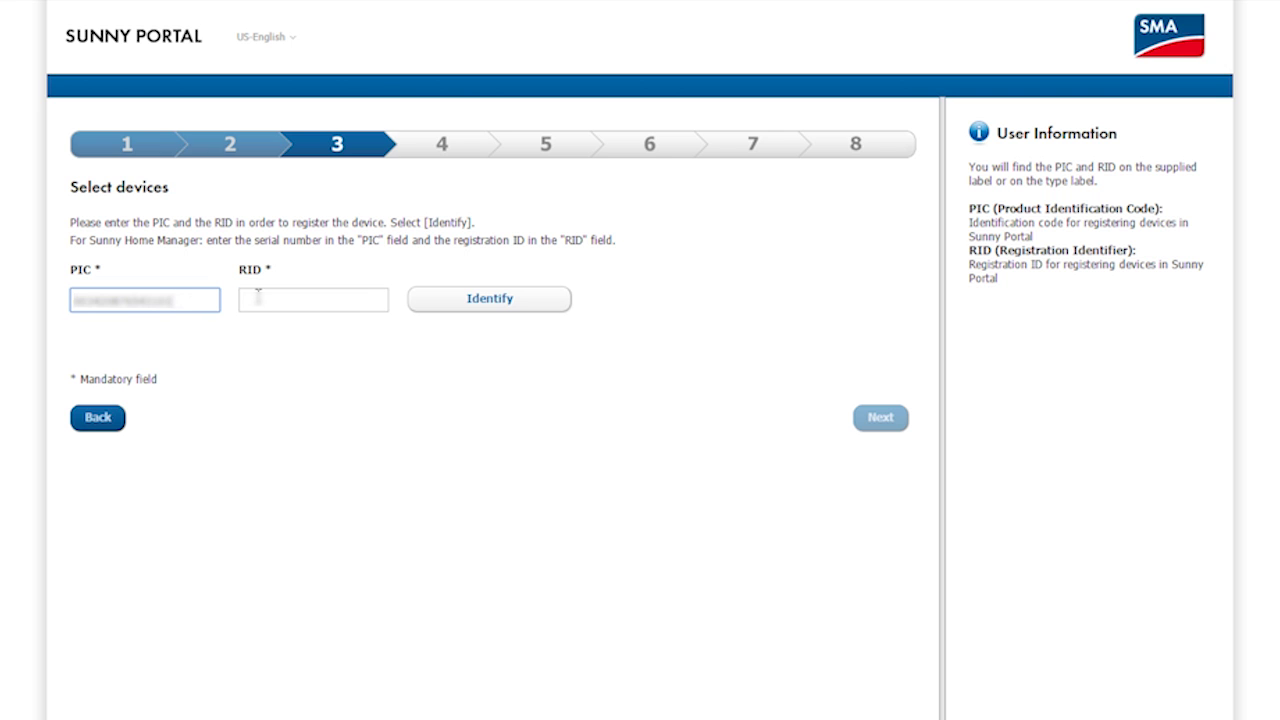
click(258, 297)
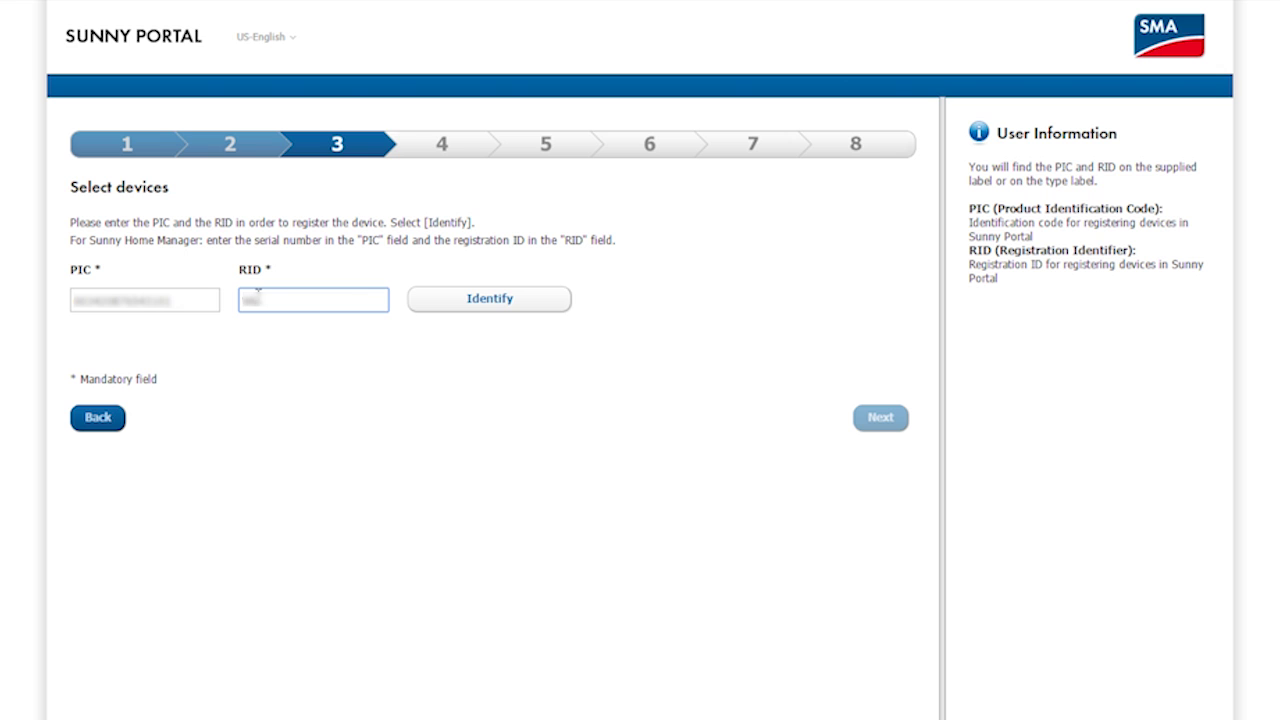
click(487, 305)
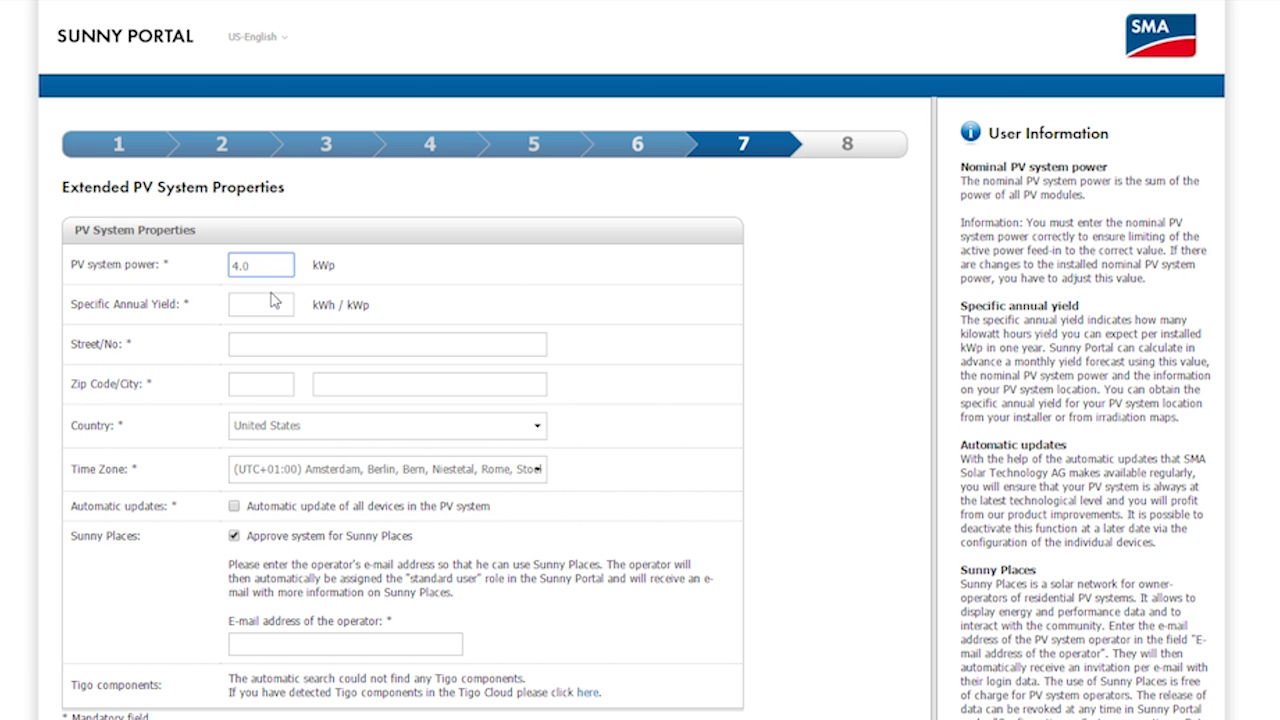
click(264, 306)
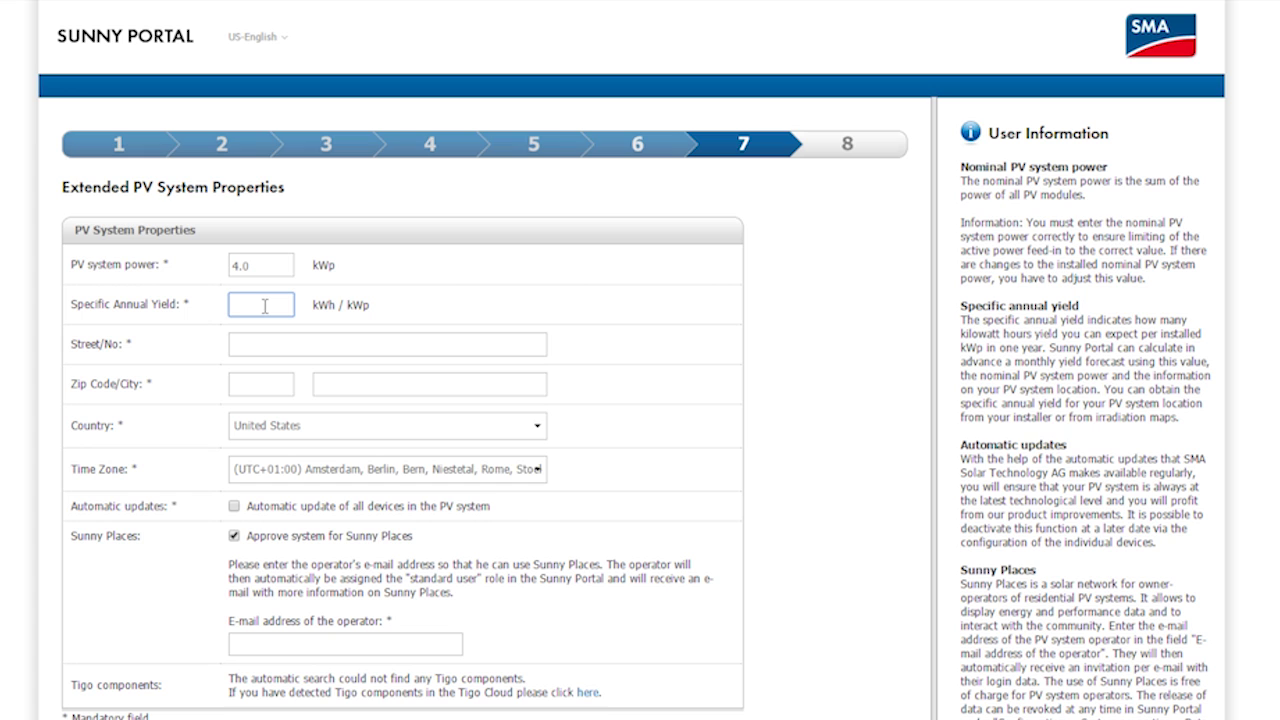
Step: Enter 1000 kWh/kWp annual yield and the system's street, zip code, Sydney city and Australia
text(1000)
click(275, 346)
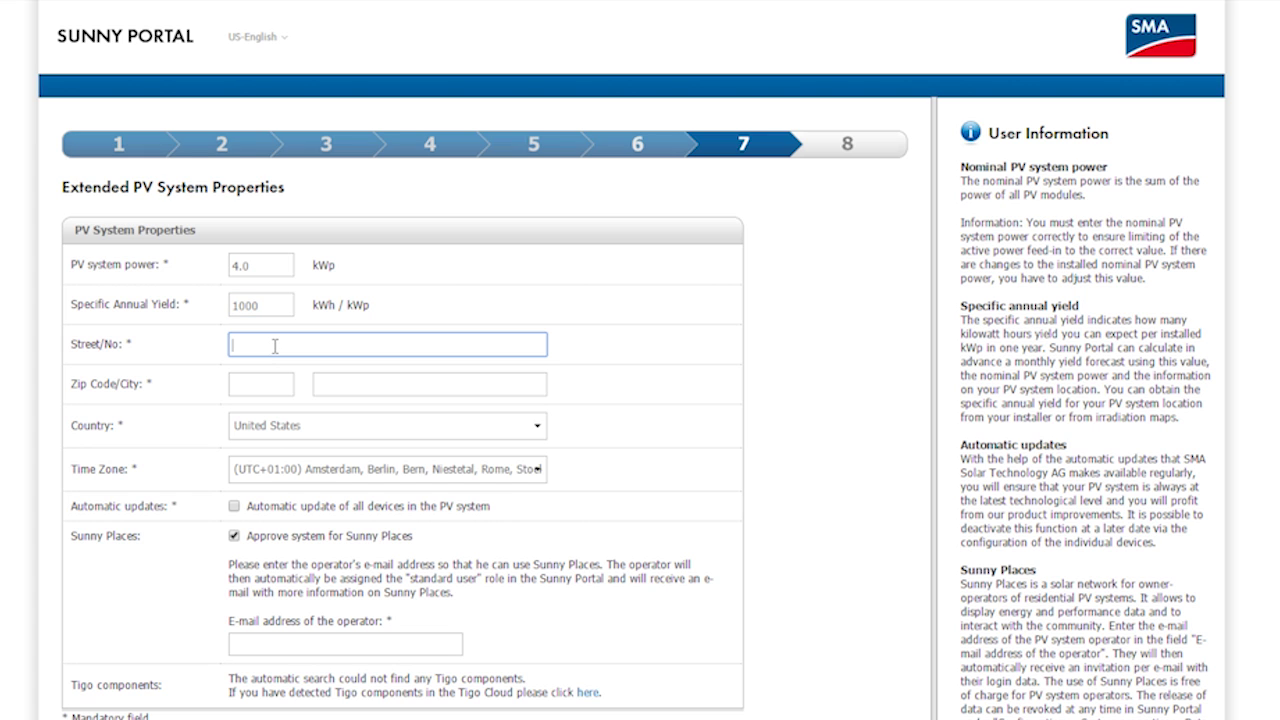
text(King Street)
click(246, 384)
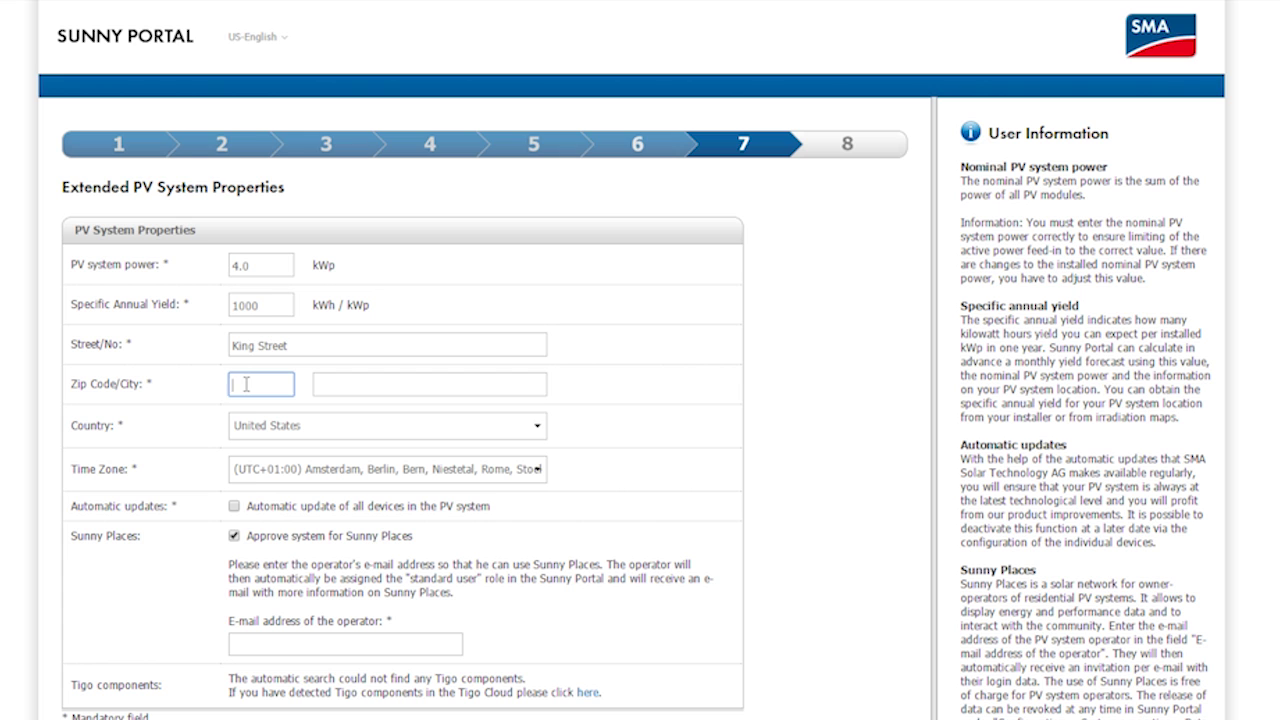
text(NSW 2000)
click(331, 381)
text(Sydney)
click(434, 428)
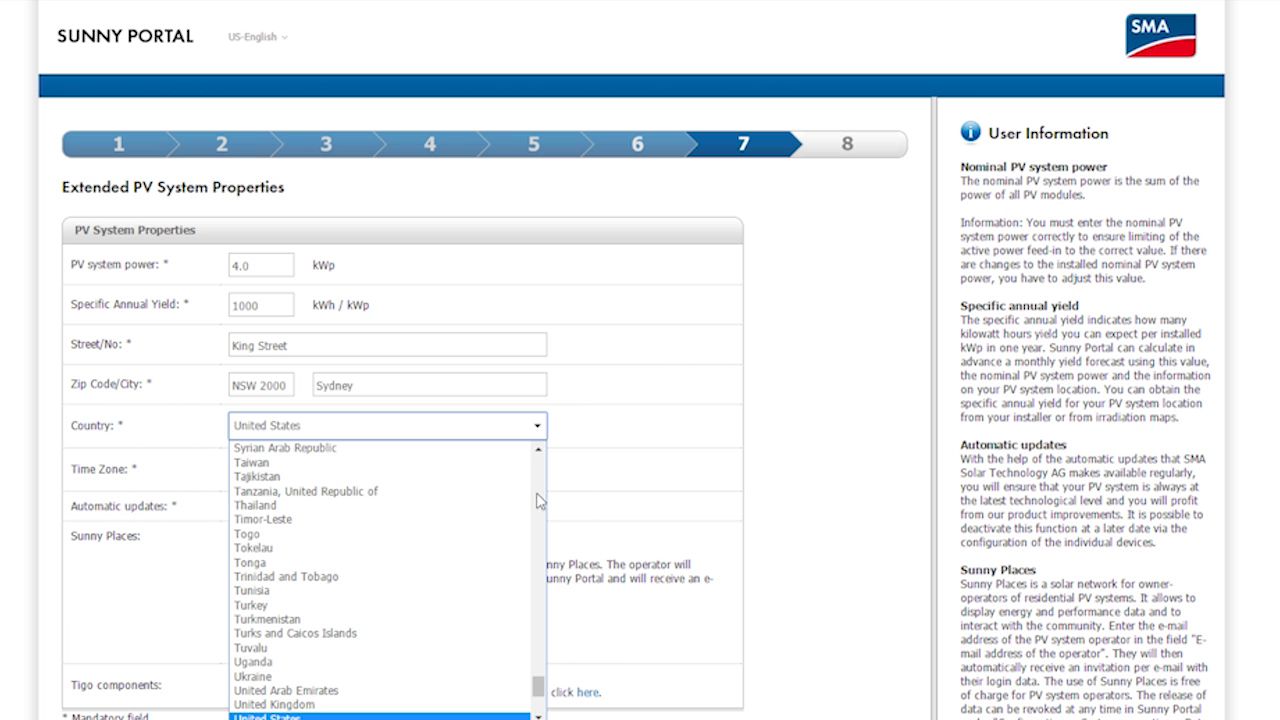
drag(538, 688, 538, 452)
click(437, 626)
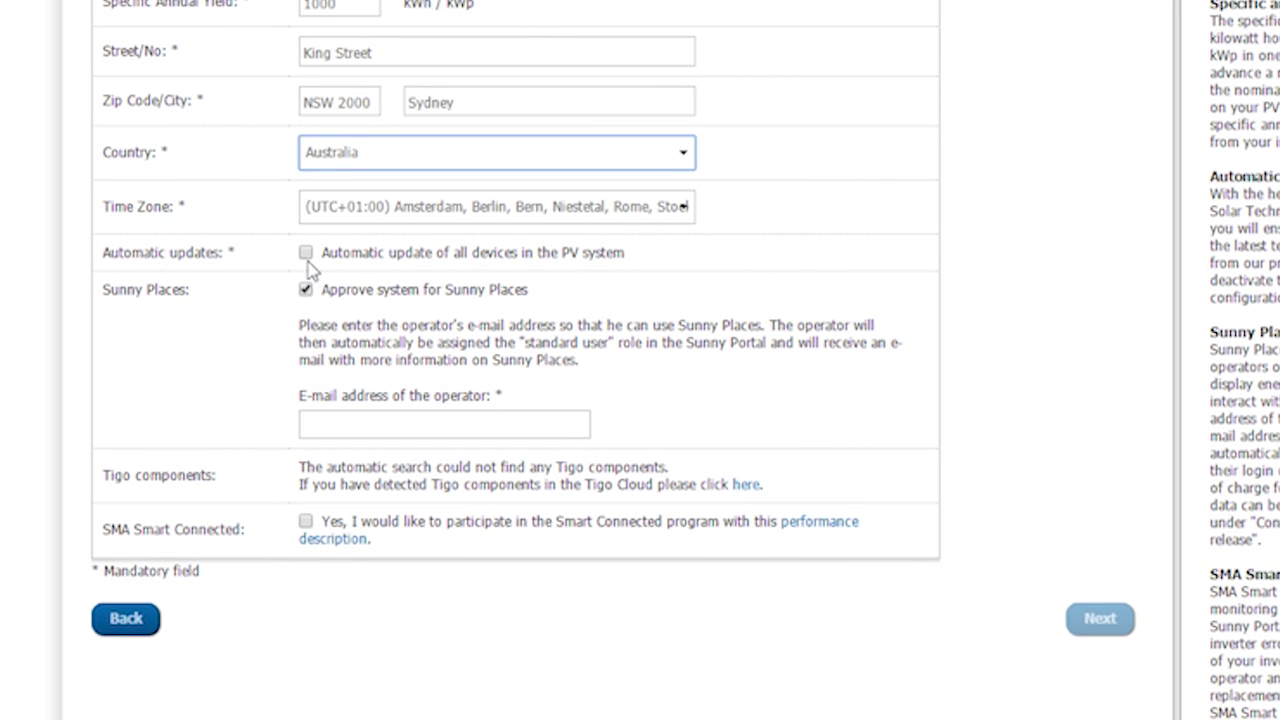
Step: Enable automatic updates for all devices and enter the operator's e-mail address
click(306, 254)
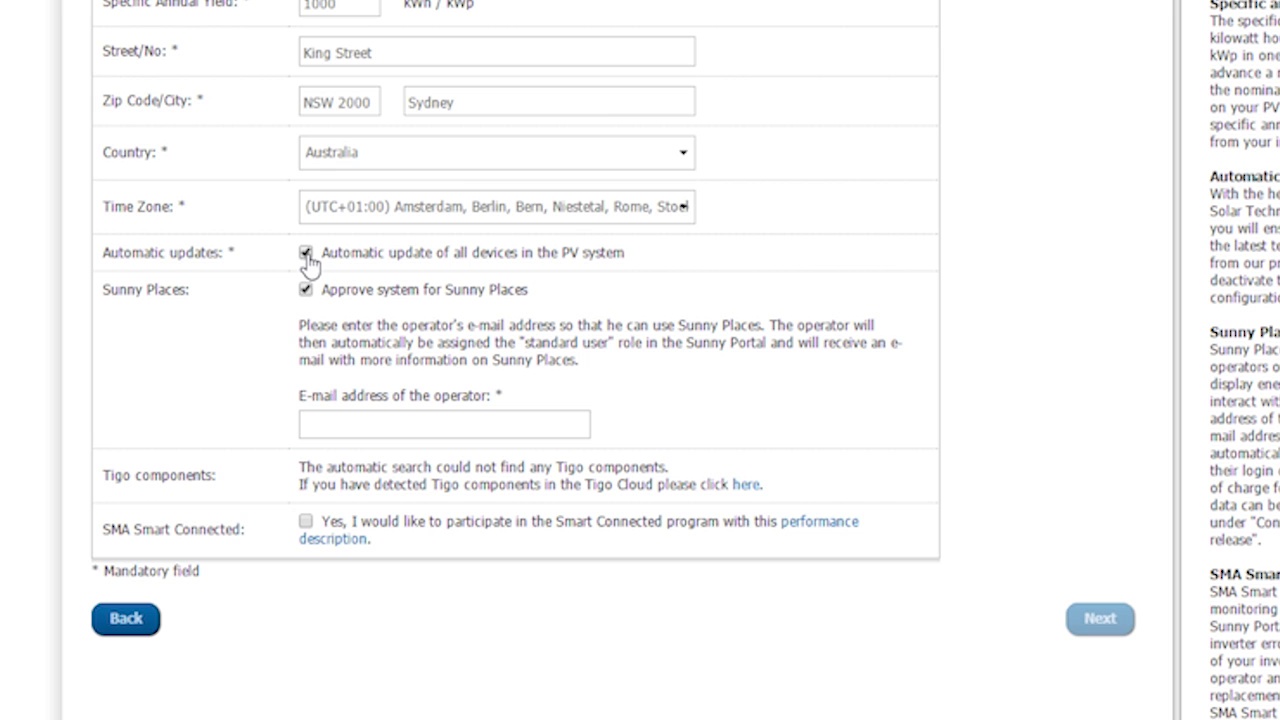
click(398, 425)
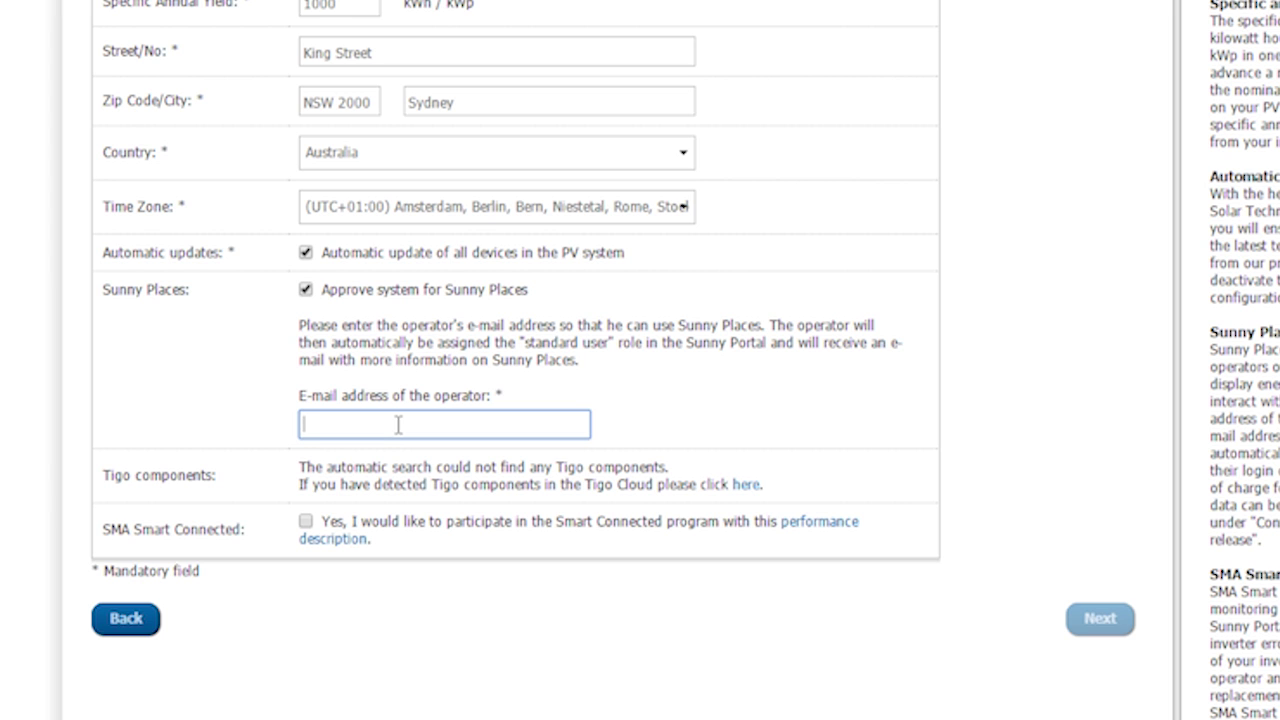
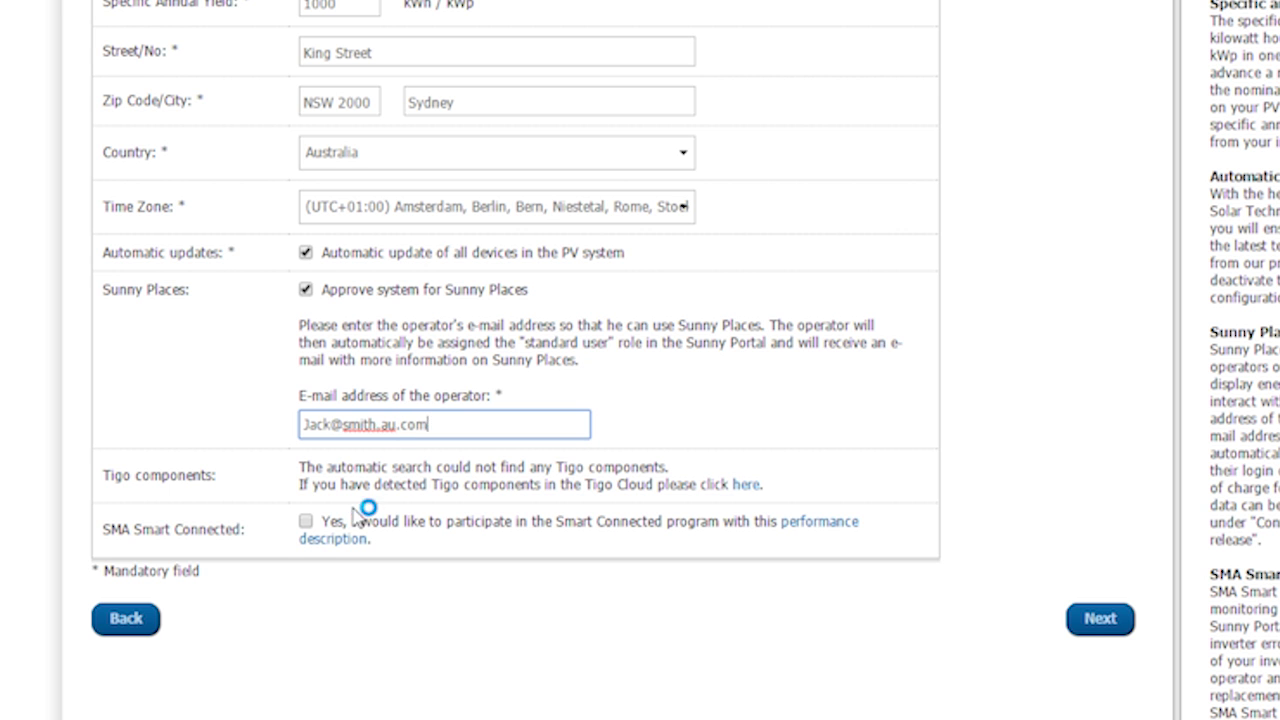
Step: Tick SMA Smart Connected participation and open its performance description page
click(306, 522)
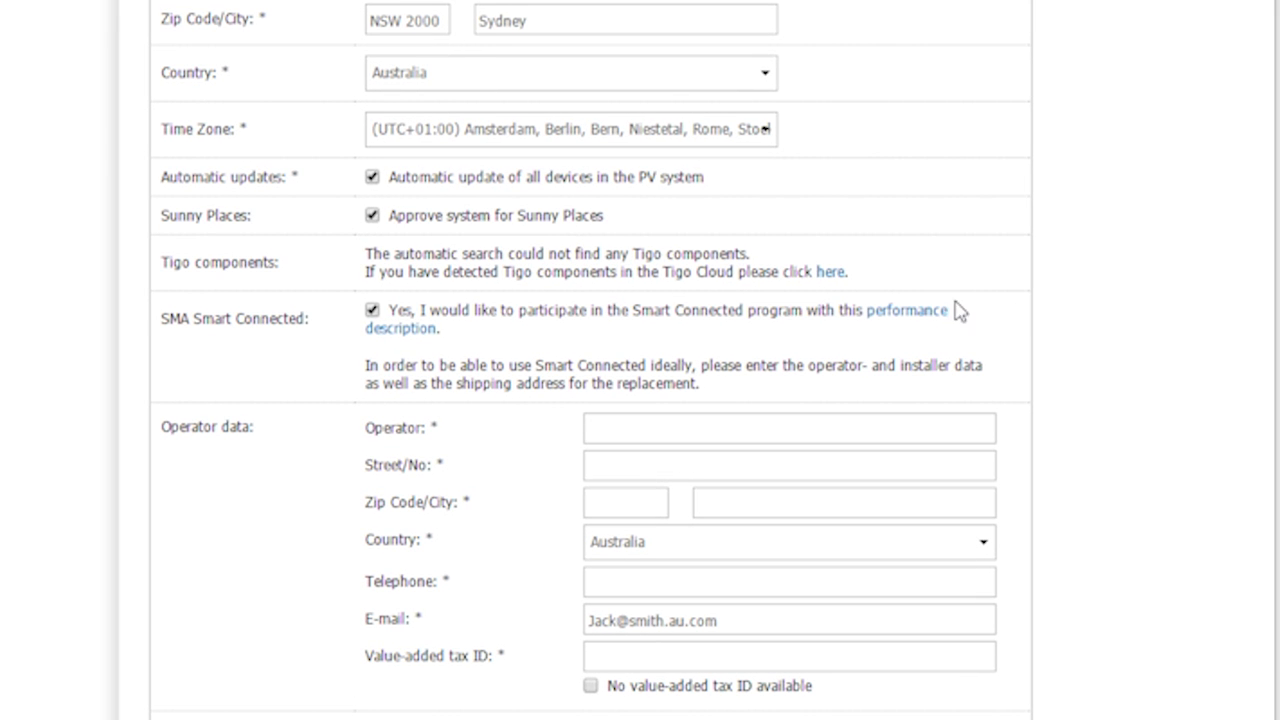
click(911, 314)
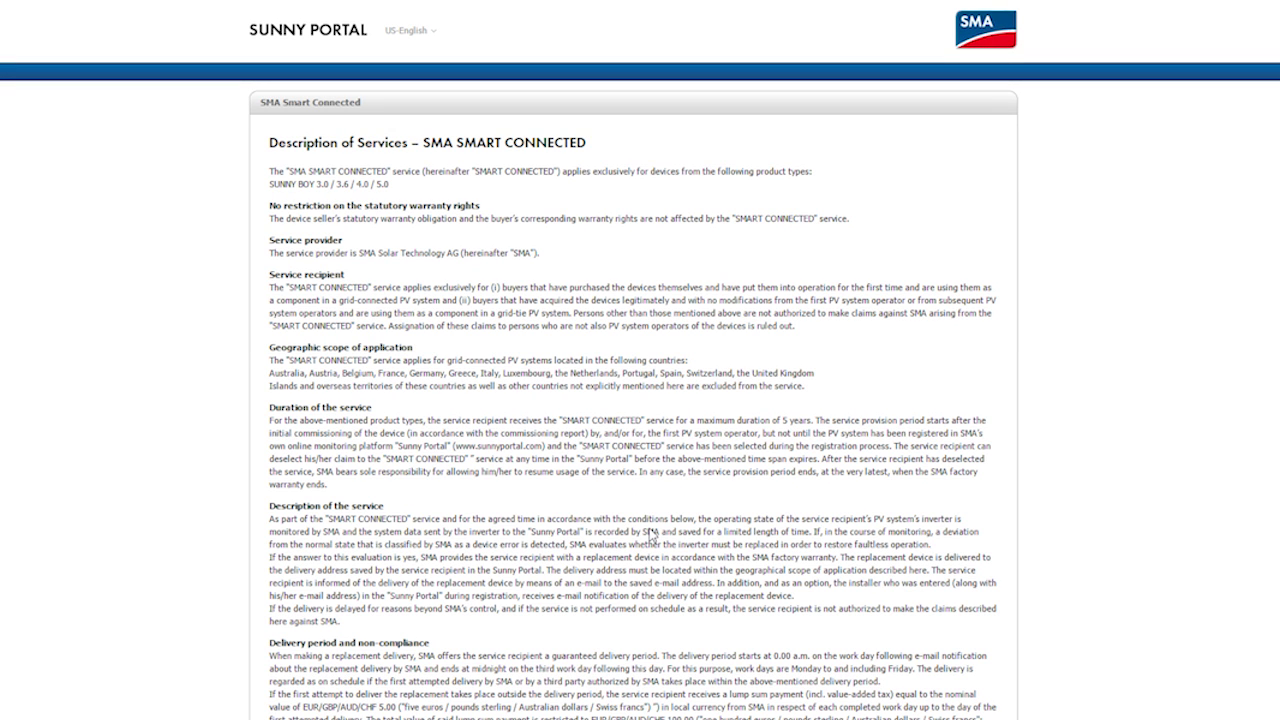
scroll(640, 400, down, 1)
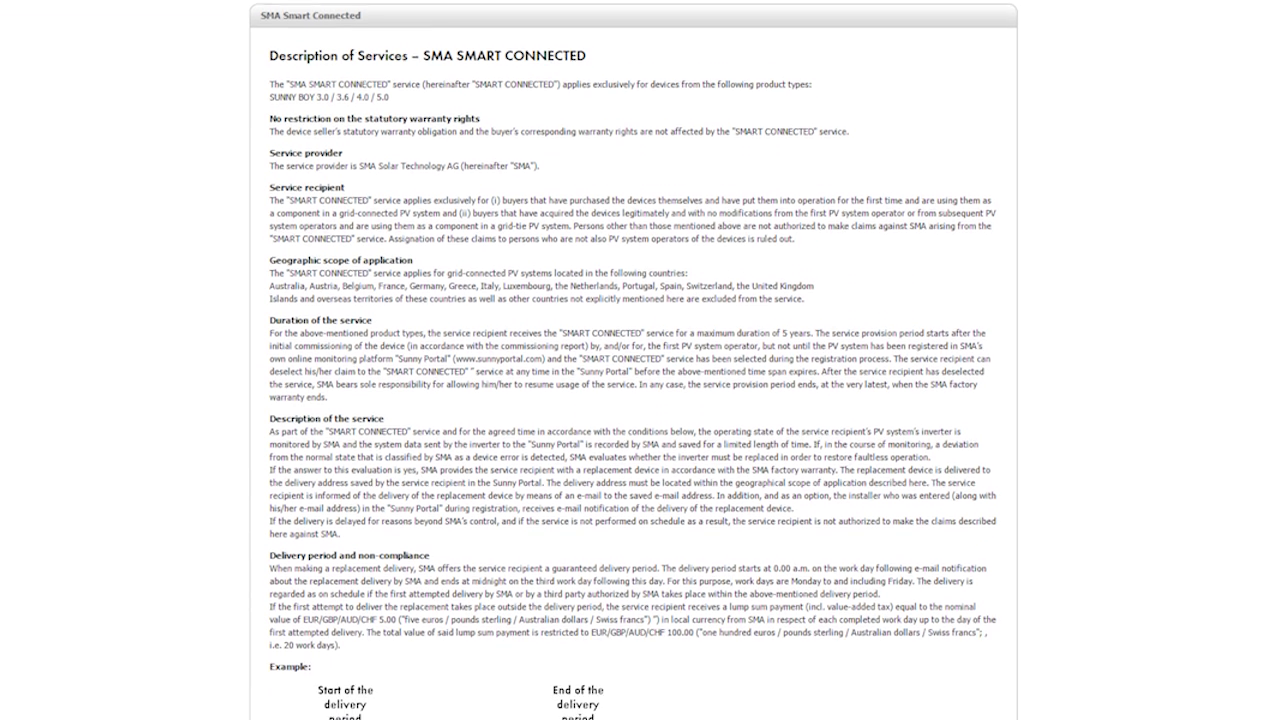
scroll(640, 400, down, 1)
scroll(640, 400, down, 1)
scroll(640, 400, down, 1)
scroll(640, 400, down, 1)
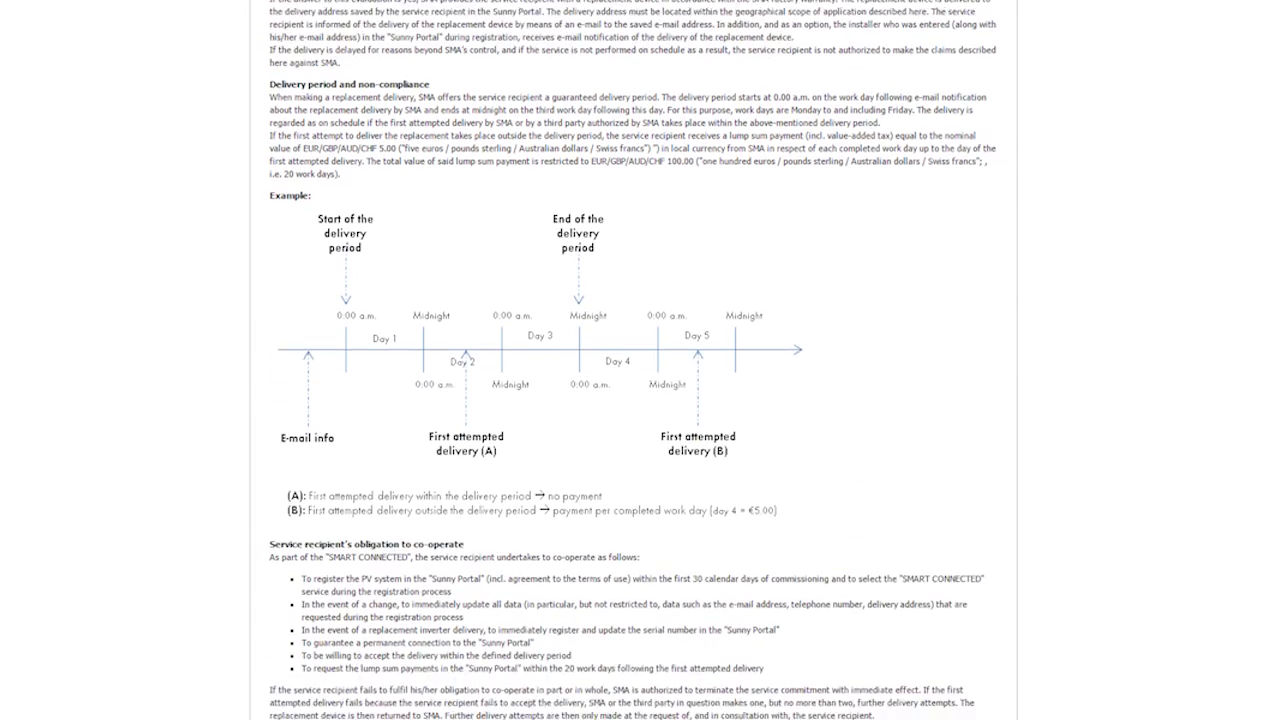
scroll(640, 400, down, 1)
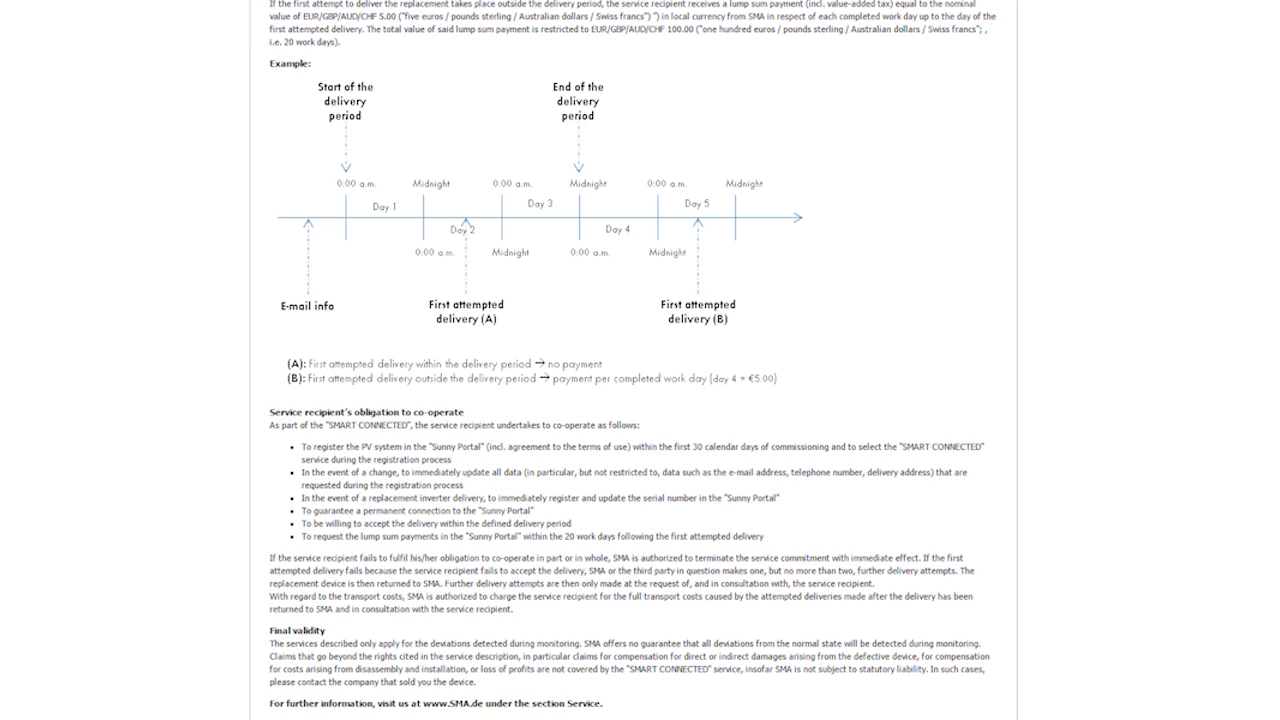
Step: Enter the operator's name, street, zip code, Sydney city and telephone, marking no VAT ID
click(473, 141)
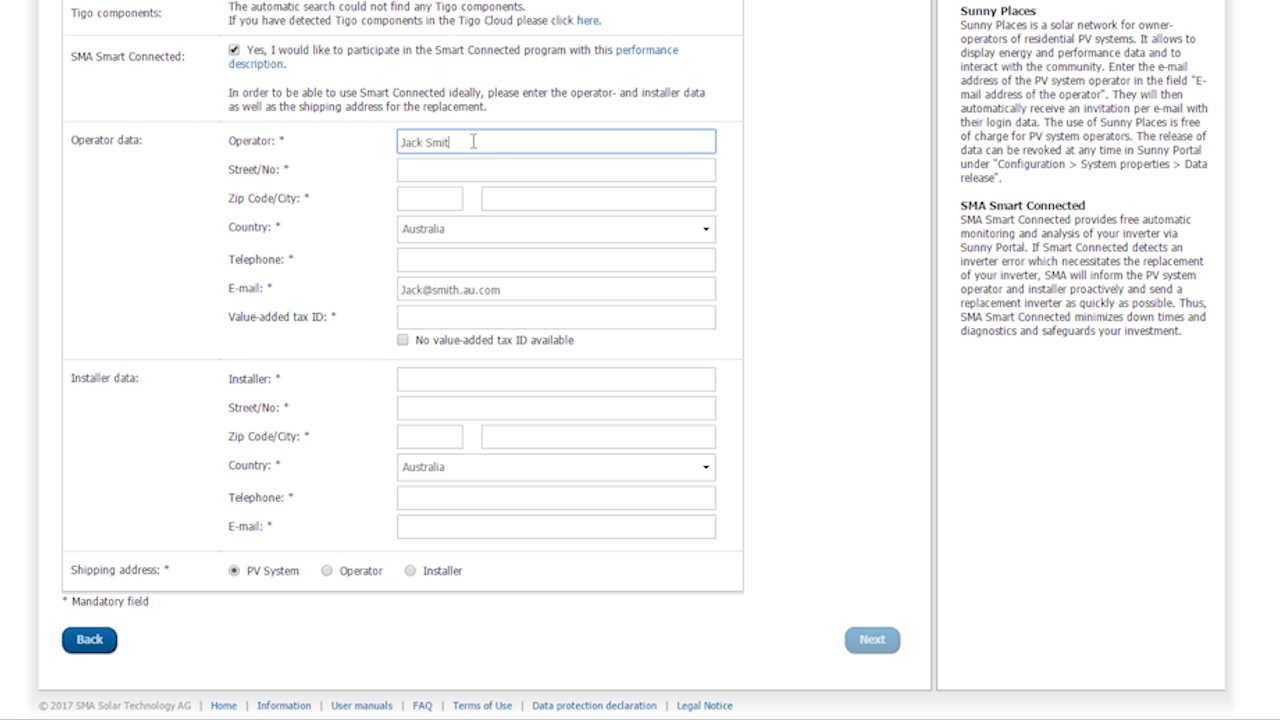
click(470, 168)
text(King Street)
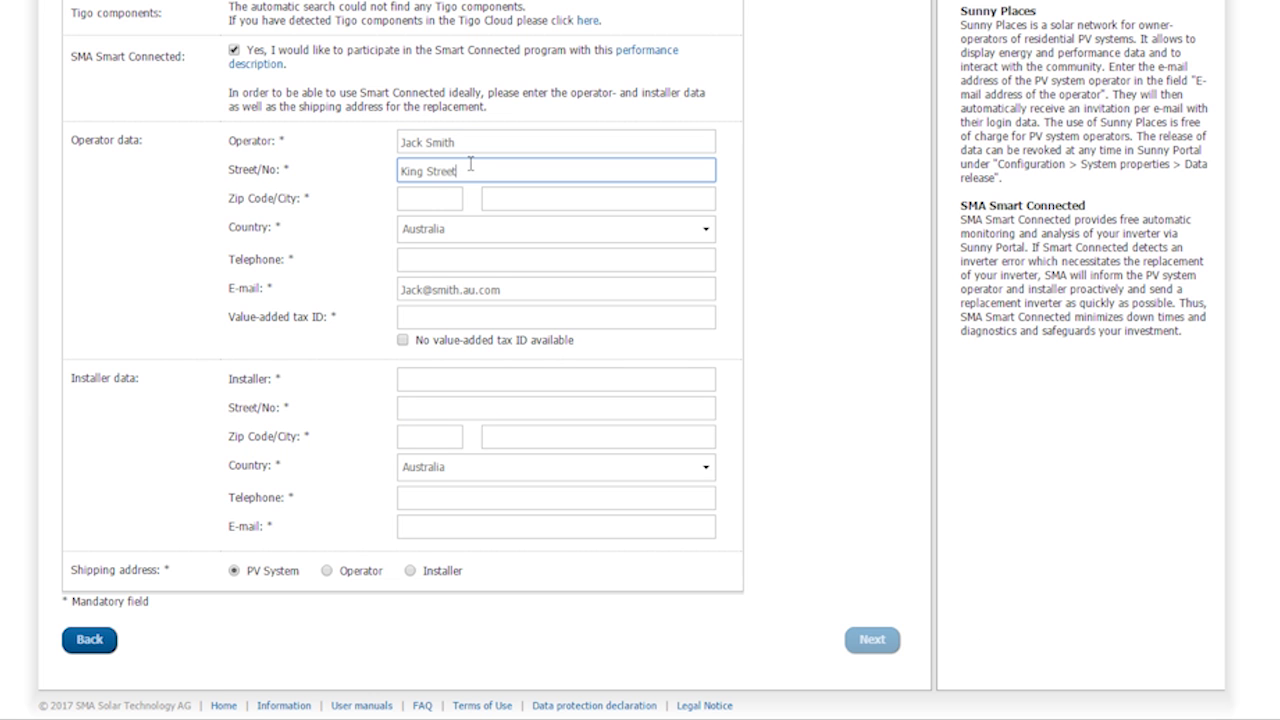
click(436, 201)
text(NSW )
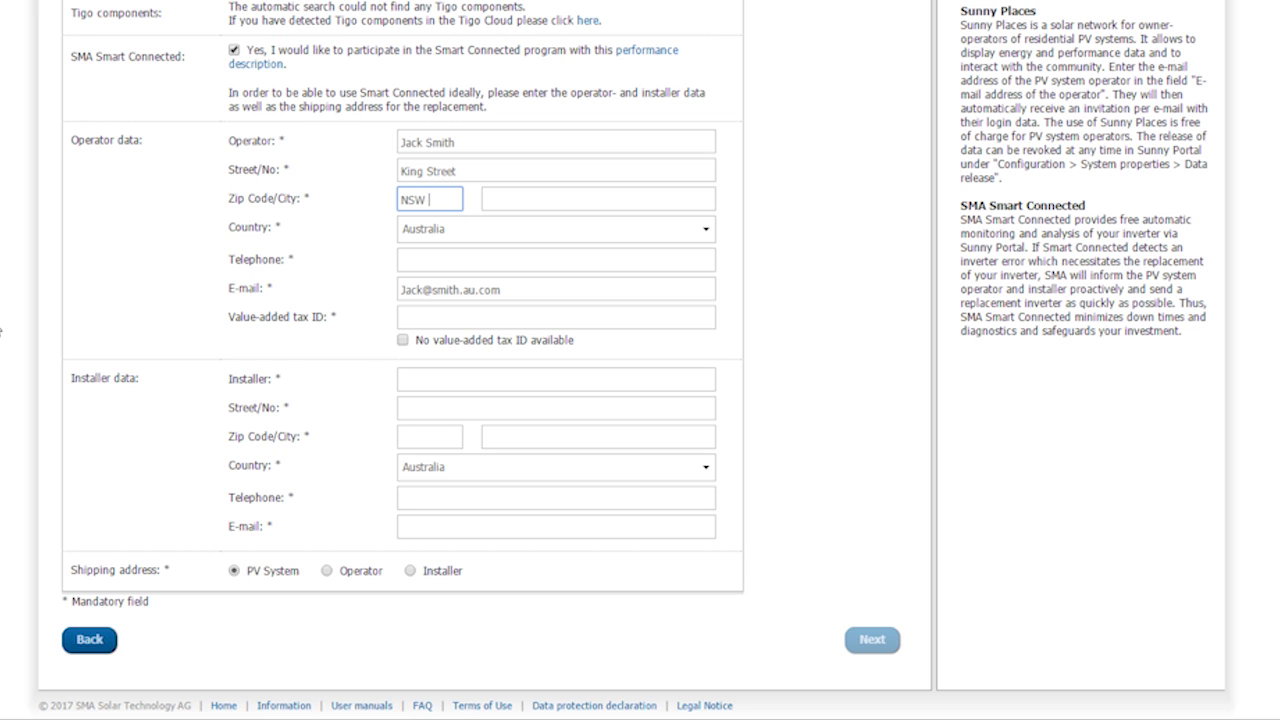
text(2000)
click(680, 200)
text(S)
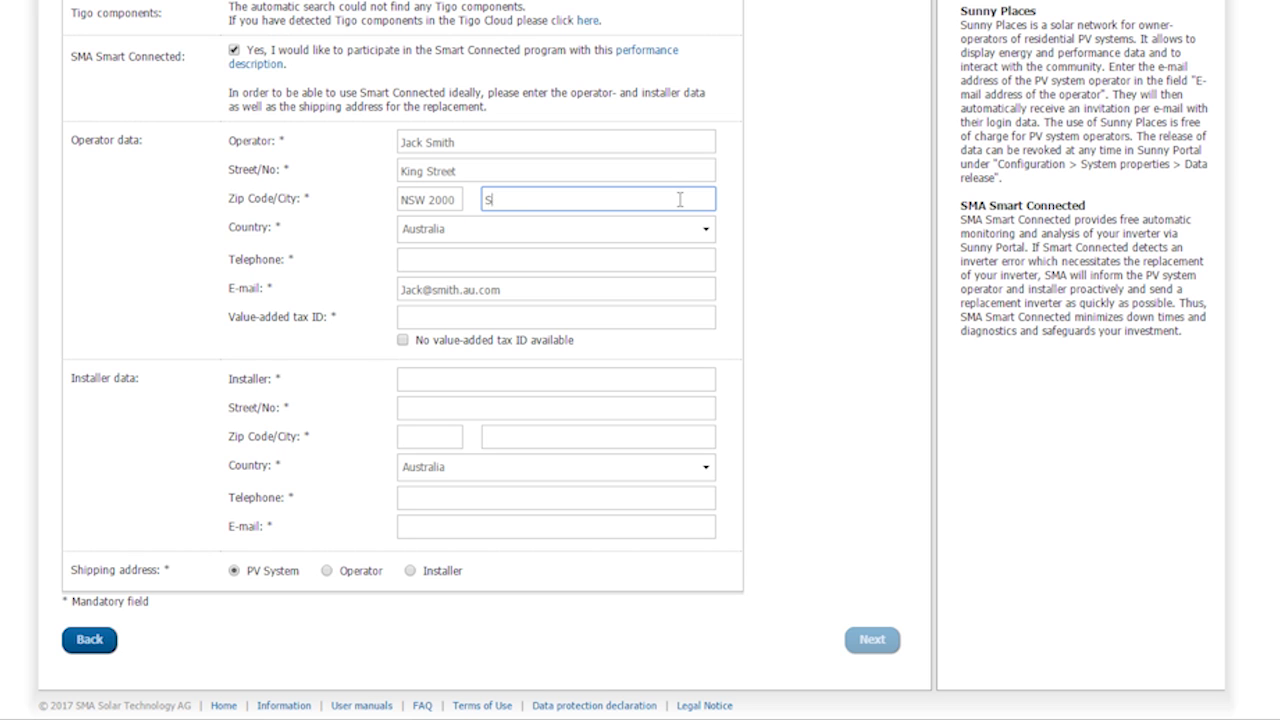
text(ydney)
click(662, 259)
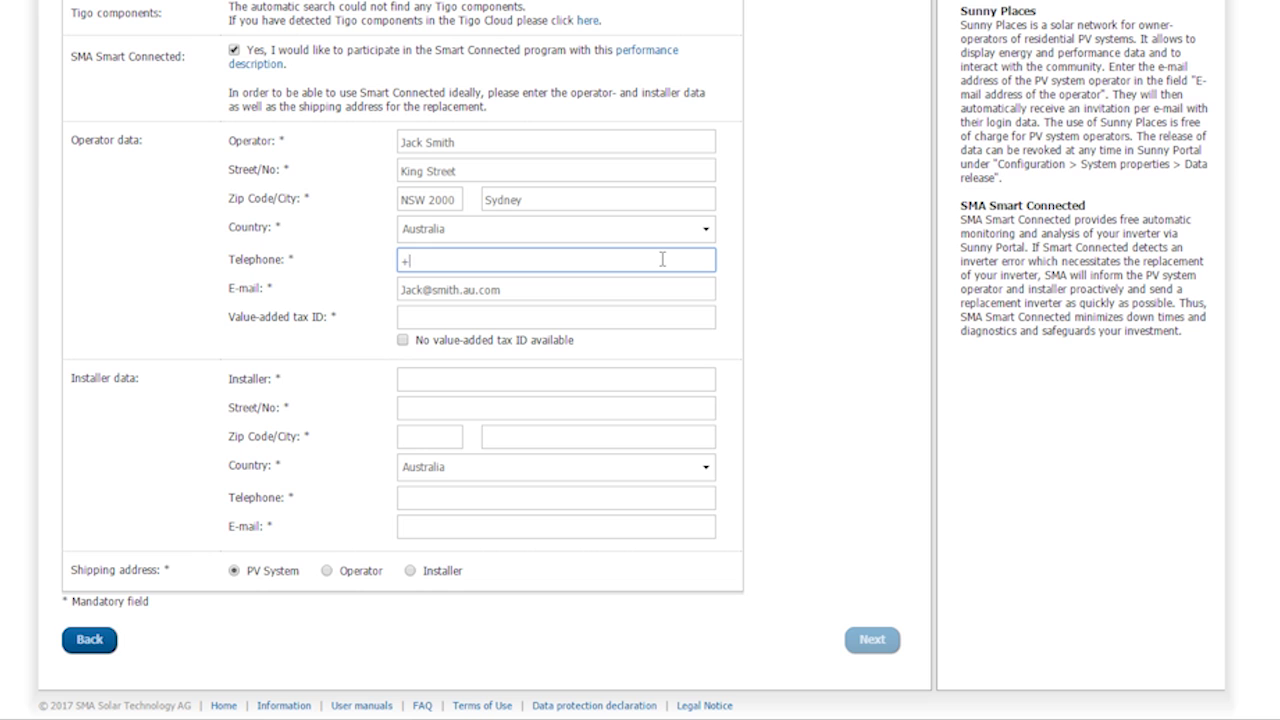
click(402, 340)
click(426, 386)
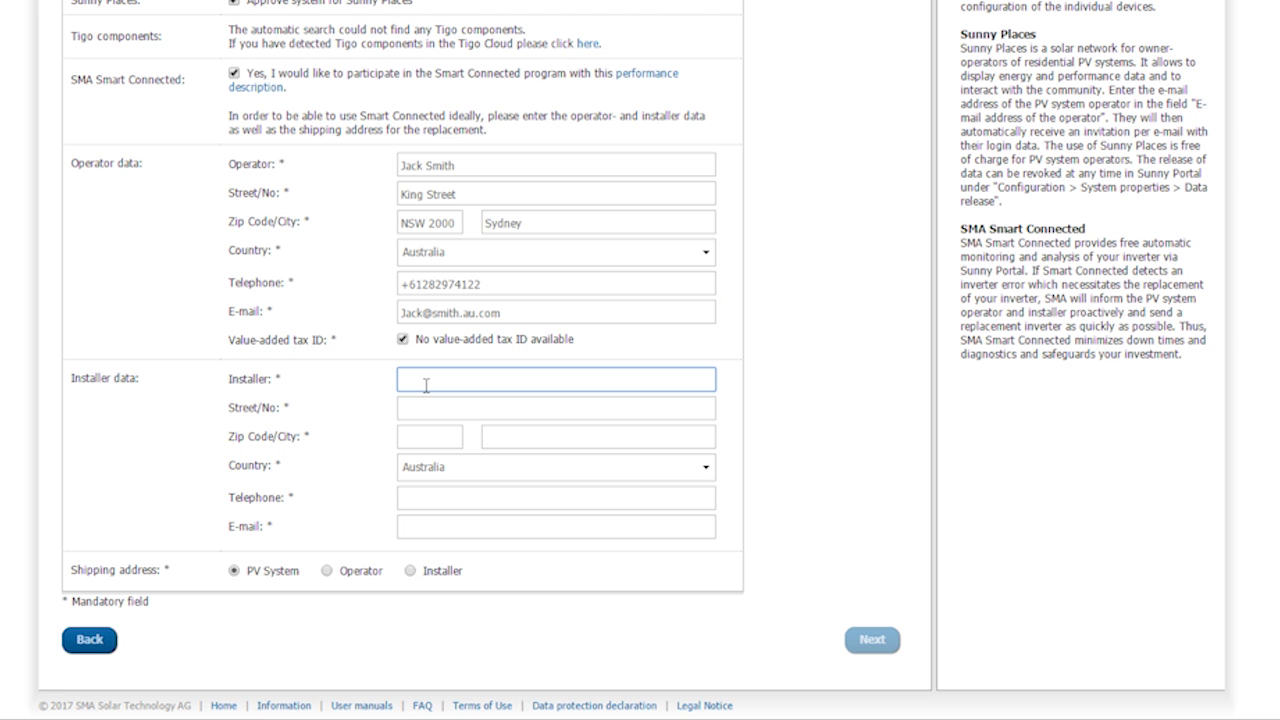
Step: Enter installer 'Solar Professional' with street, zip, Sydney city, telephone and e-mail, then proceed
text(Solar Professional)
click(435, 405)
text(Queen Street)
click(430, 437)
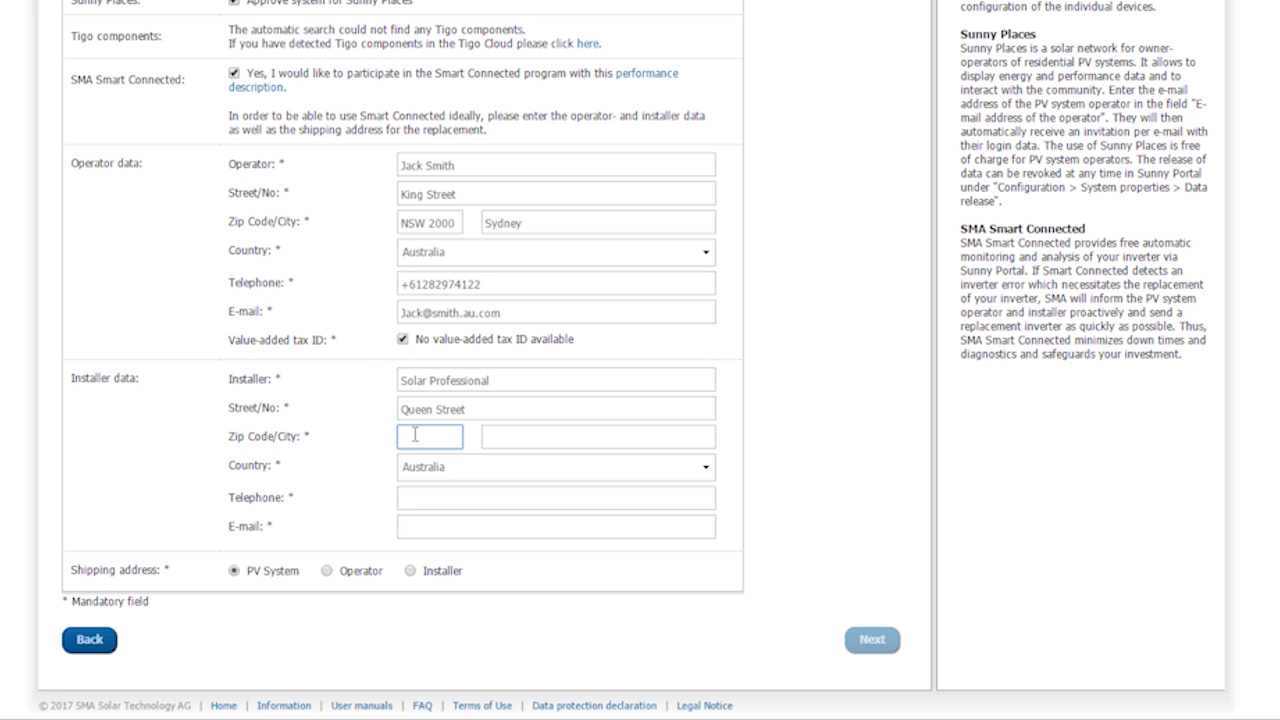
text(NSW 2000)
click(509, 433)
text(Sydney)
click(481, 500)
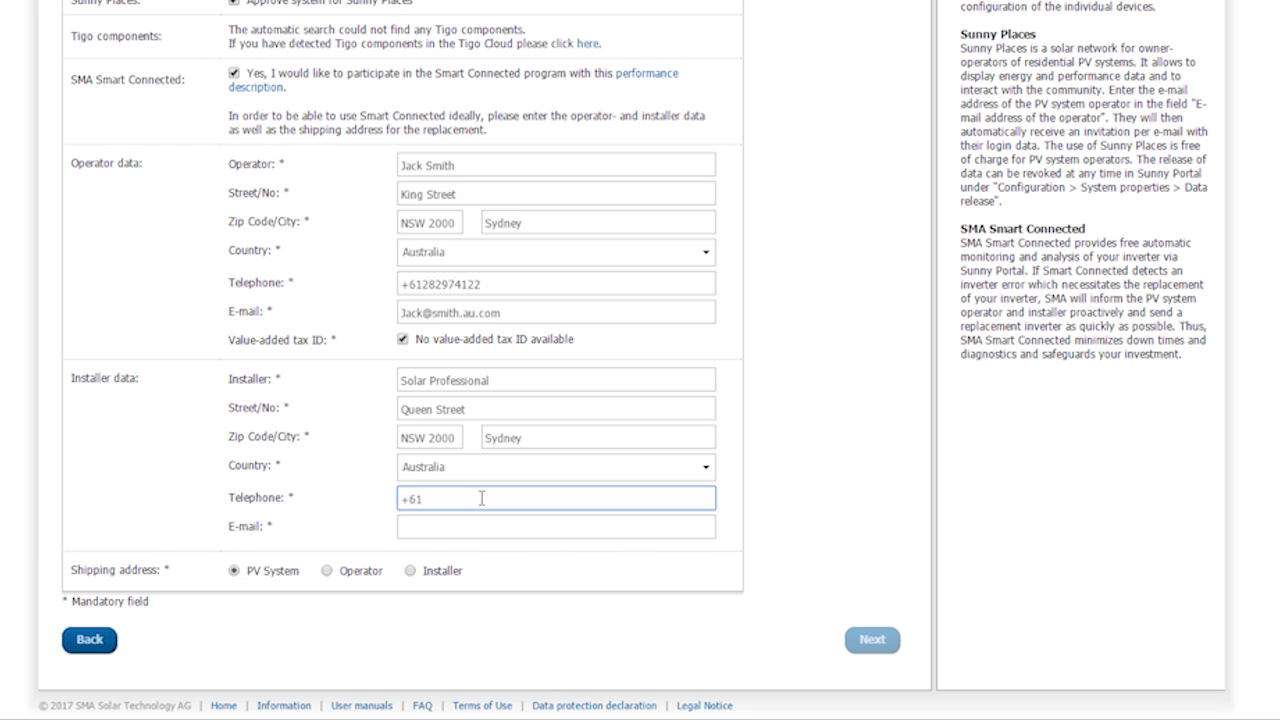
click(484, 527)
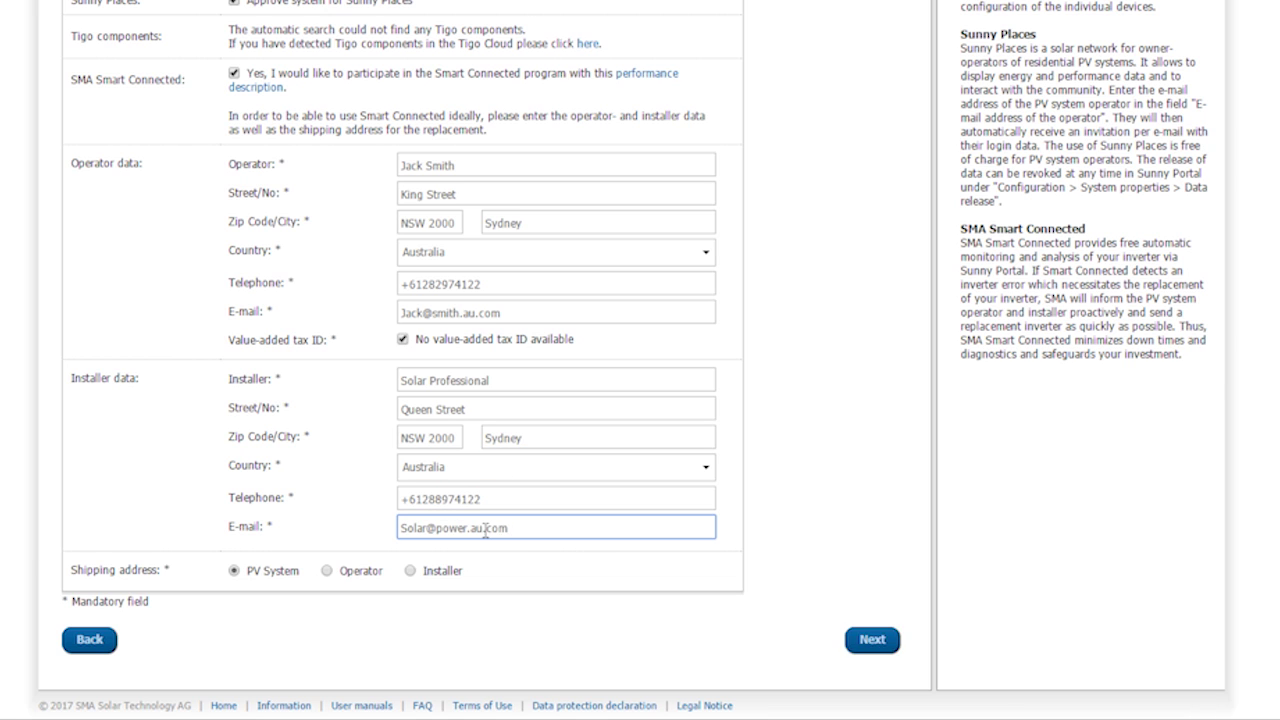
click(868, 645)
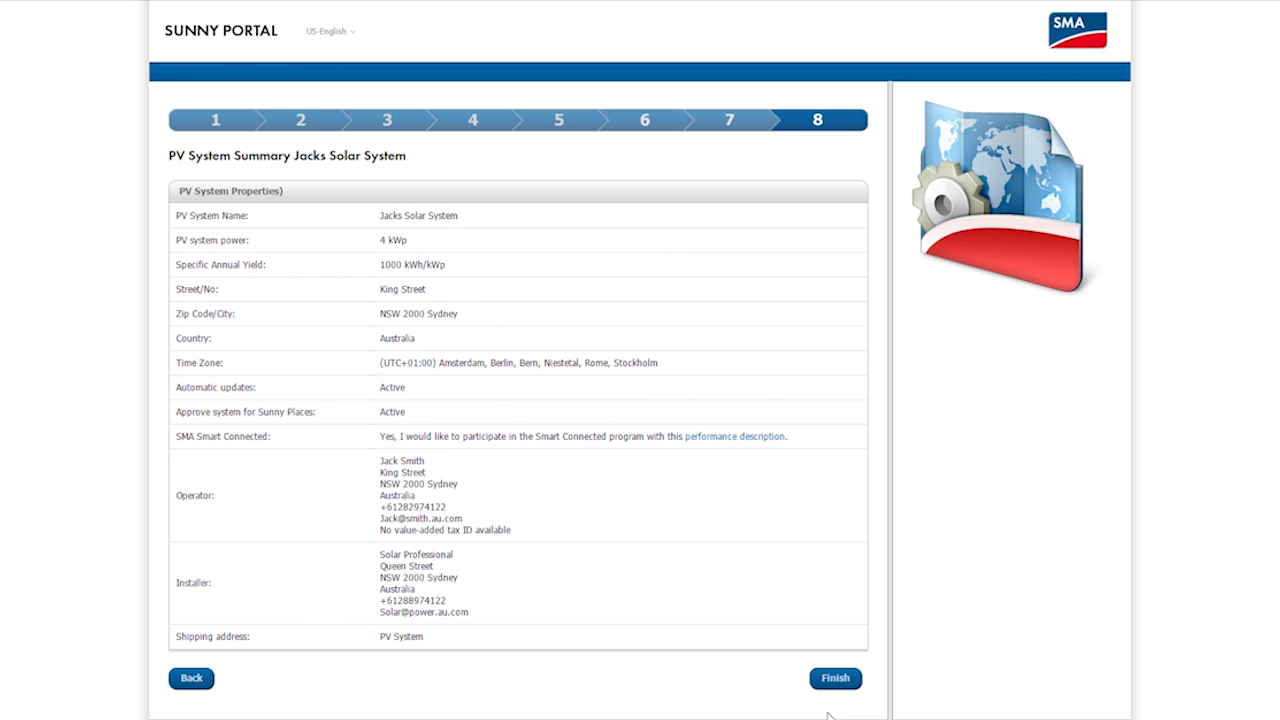
Step: Finish the Jacks Solar System registration and go to its overview dashboard
click(831, 683)
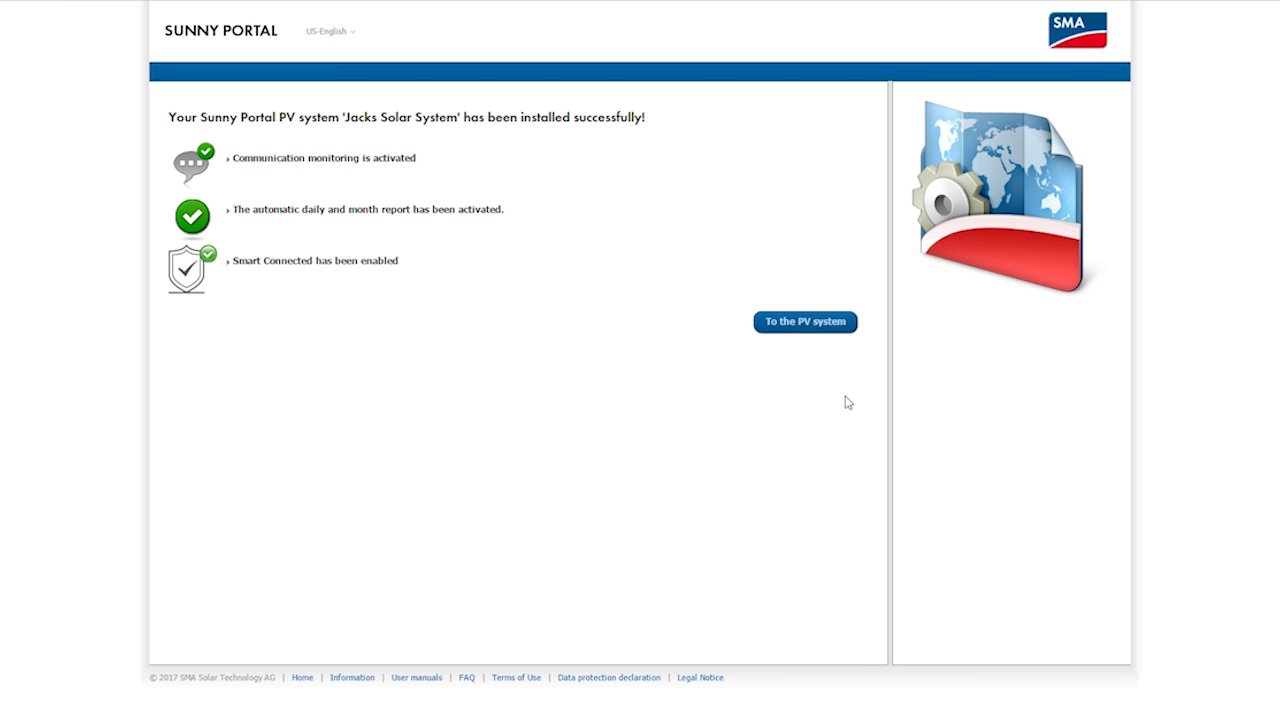
click(806, 322)
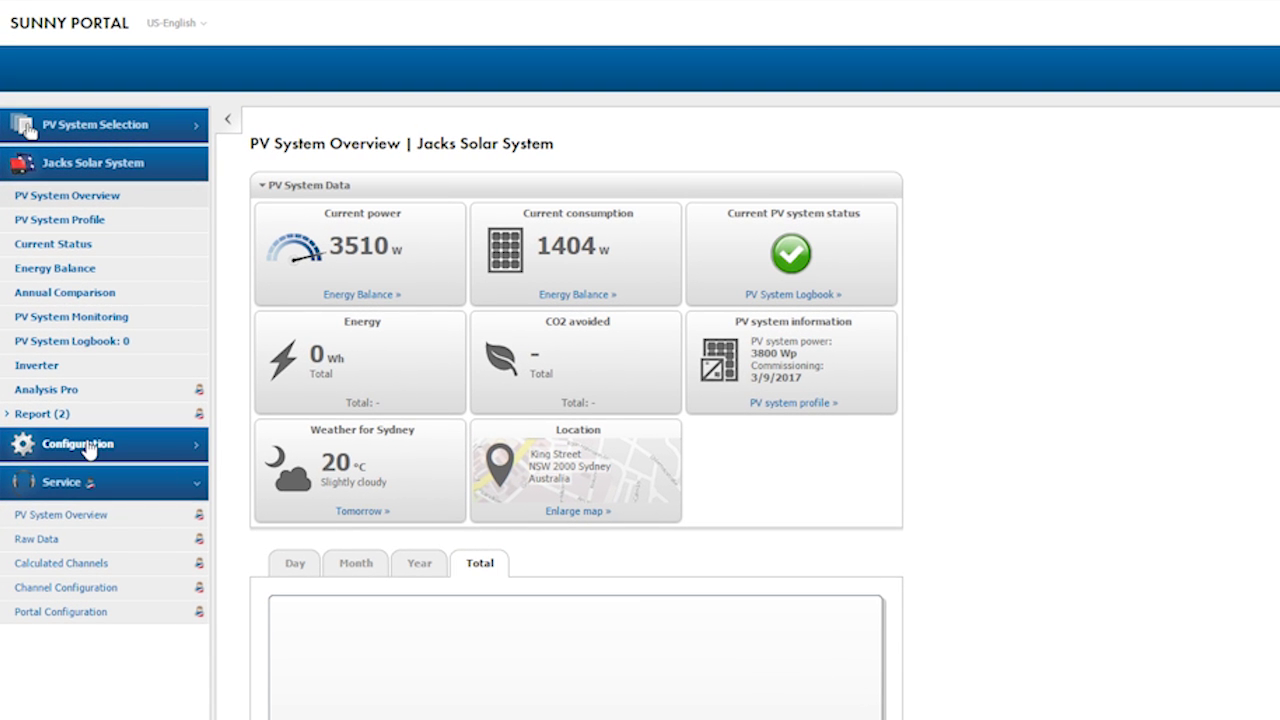
Step: Open Device Overview under Configuration to see the SB3.6-1AV-40 inverter
click(88, 446)
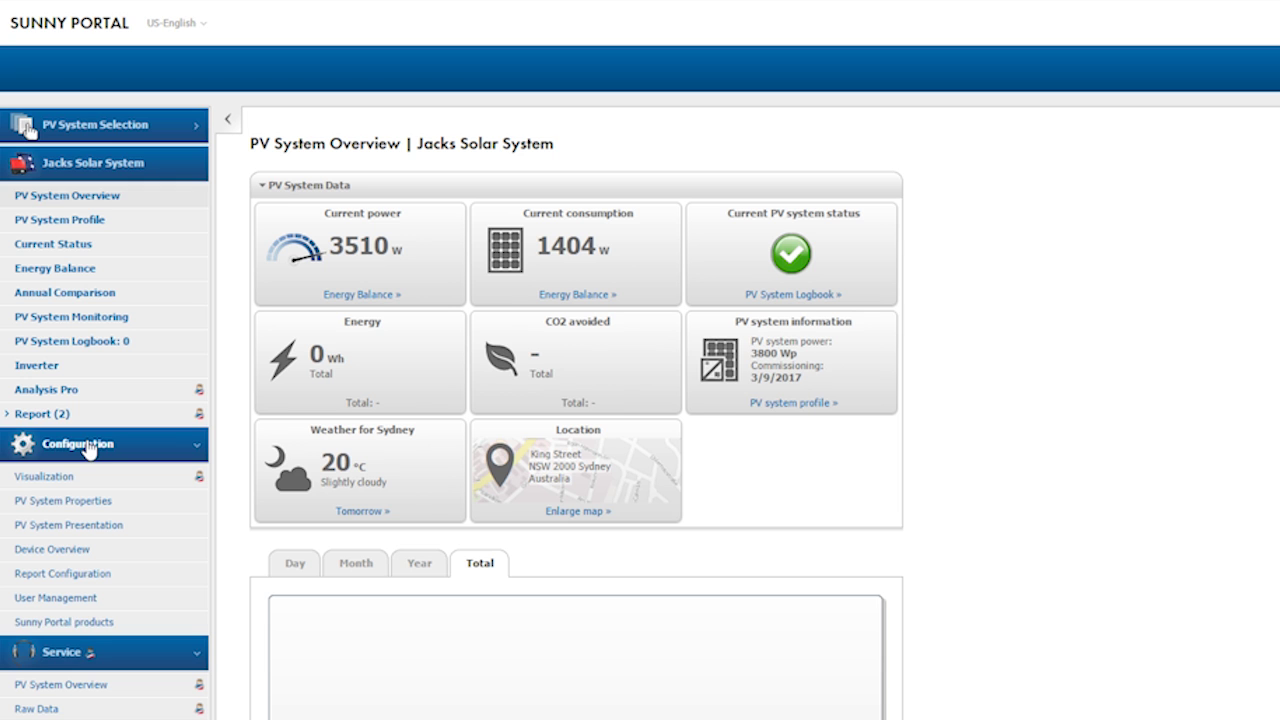
click(86, 558)
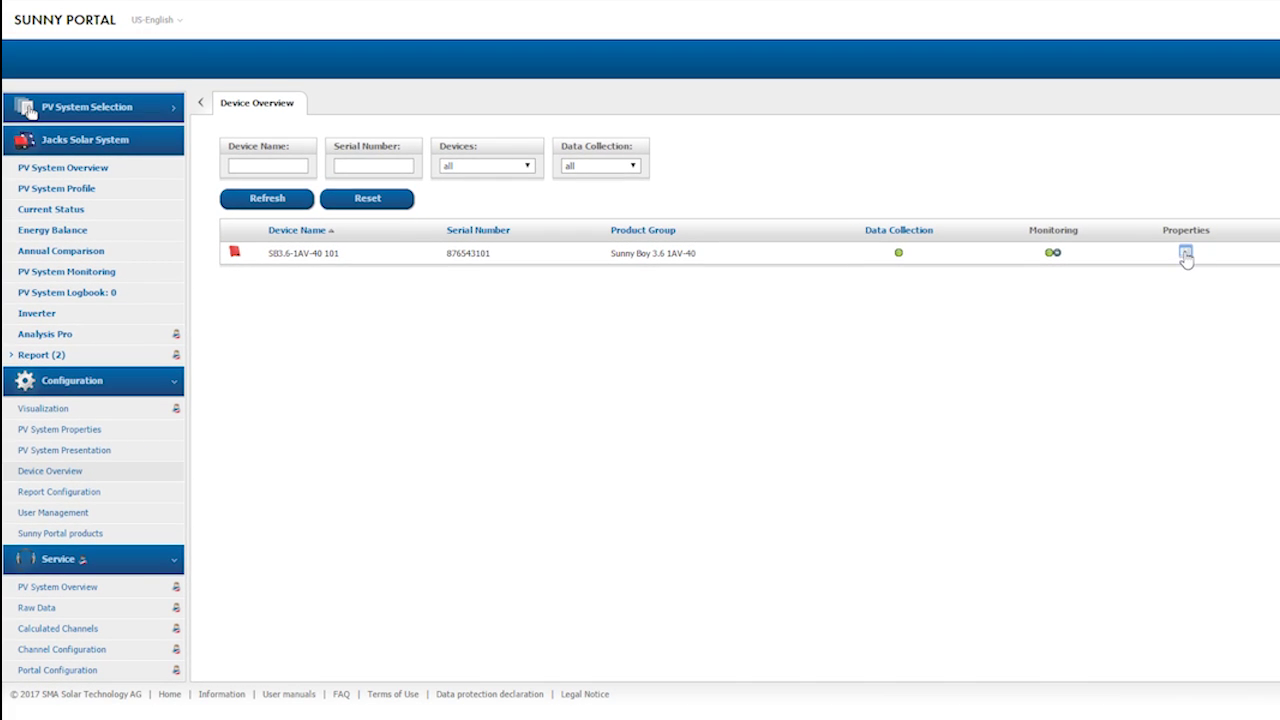
Step: Show the inverter's properties down to the SMA Smart Connected section with operator and installer data
click(1188, 256)
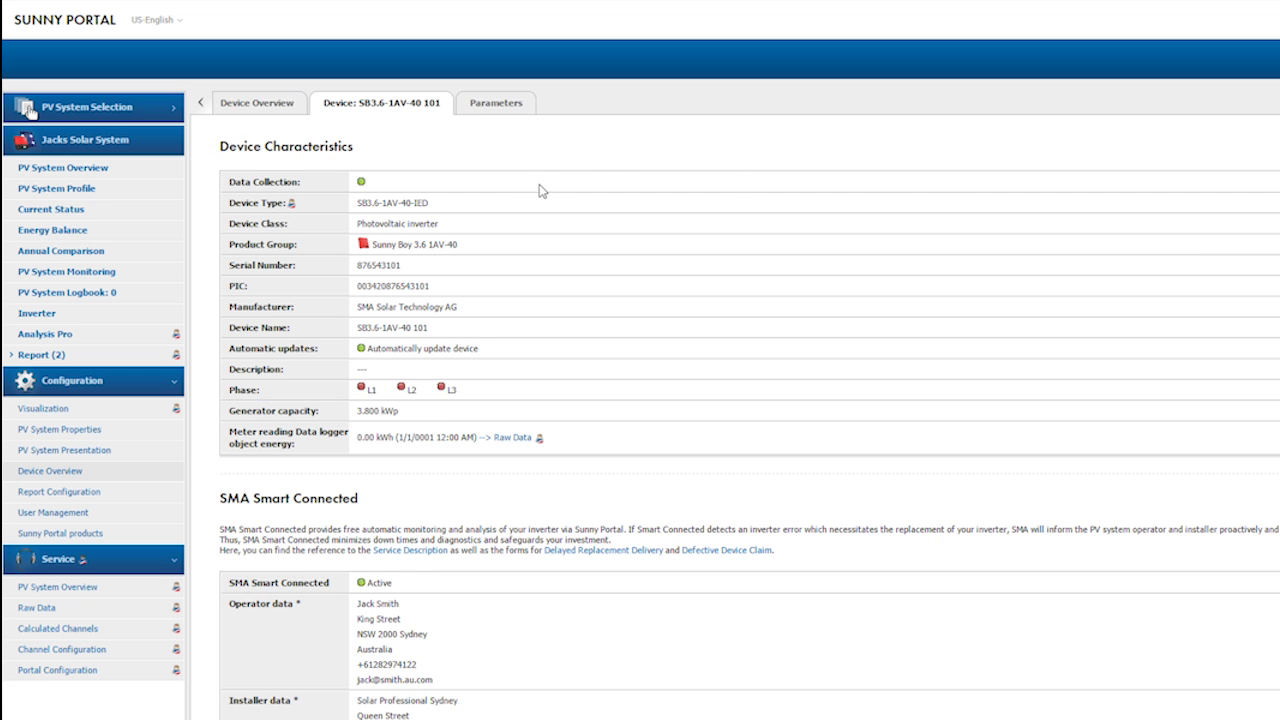
scroll(612, 373, down, 1)
scroll(612, 373, down, 3)
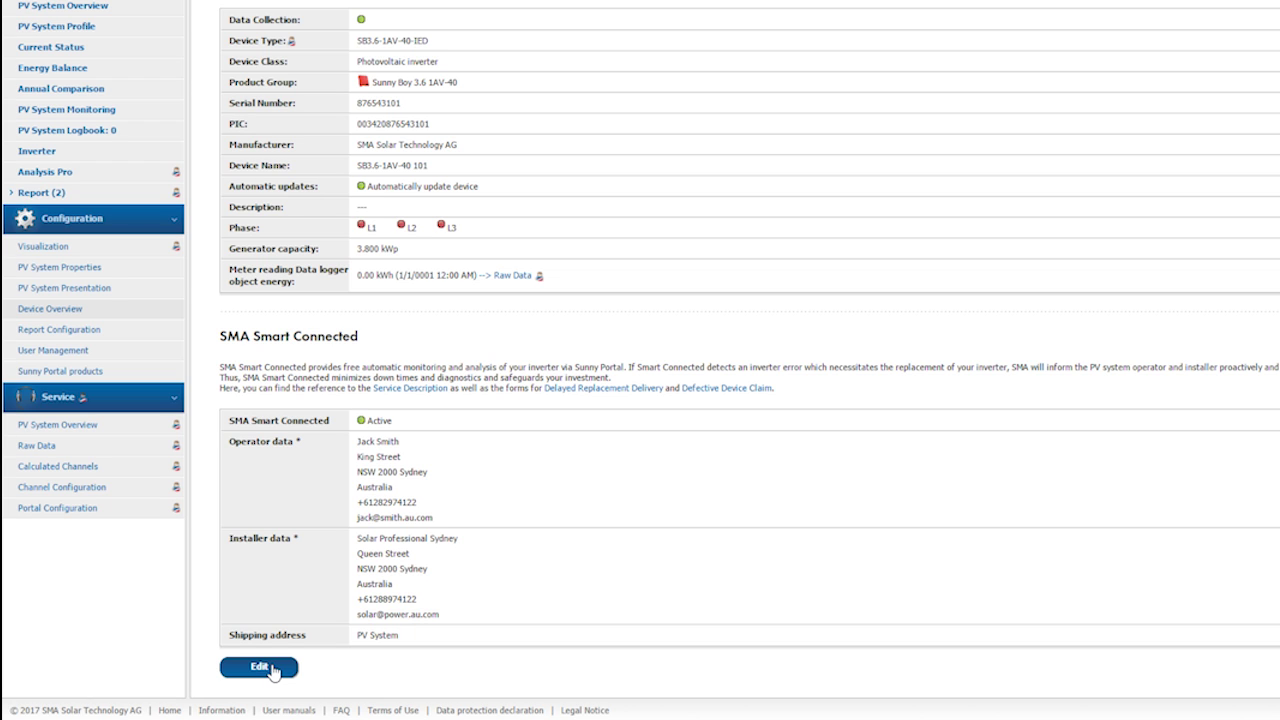
Step: Check the inverter's editable operator and installer fields, then cancel without changes
click(270, 669)
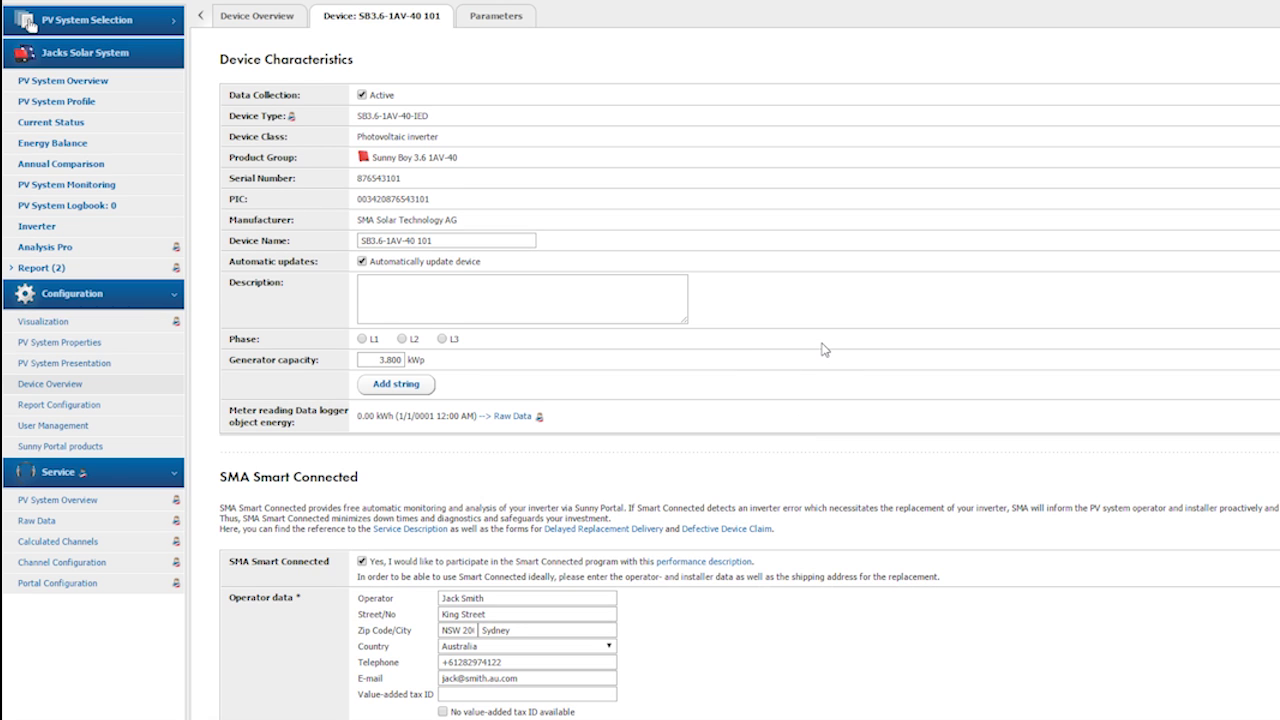
scroll(822, 349, down, 3)
scroll(822, 349, down, 1)
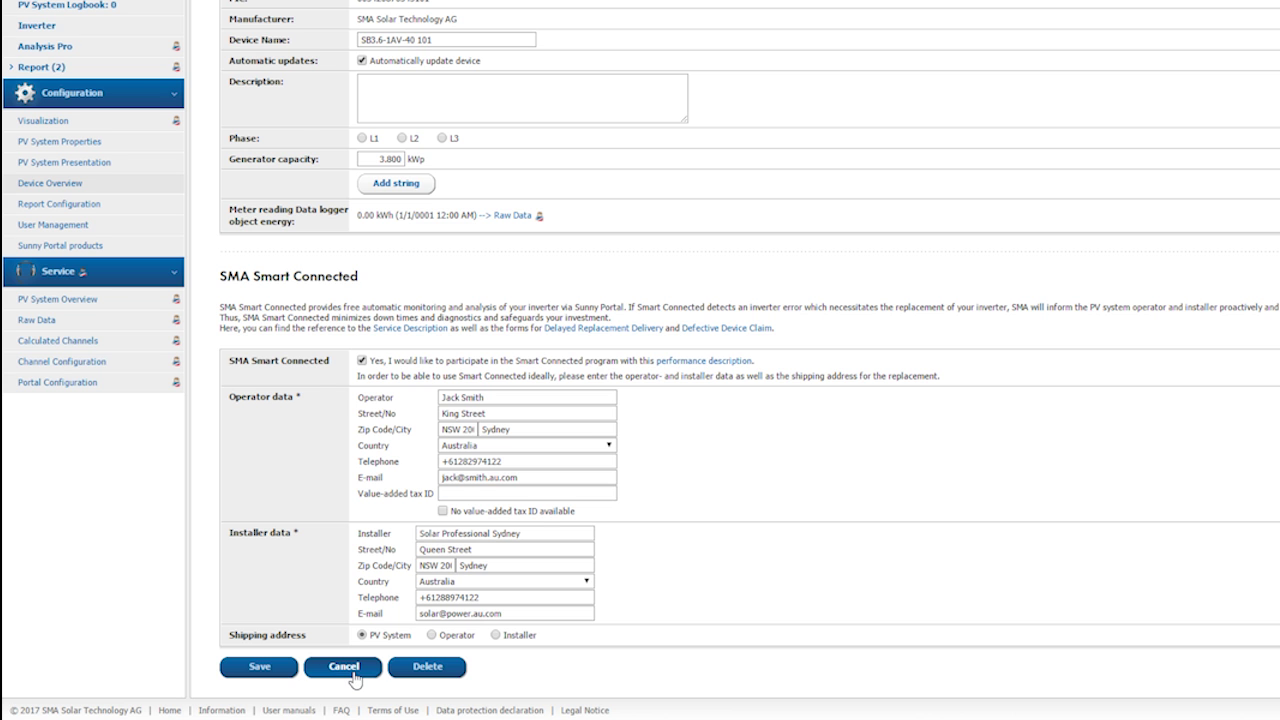
click(353, 672)
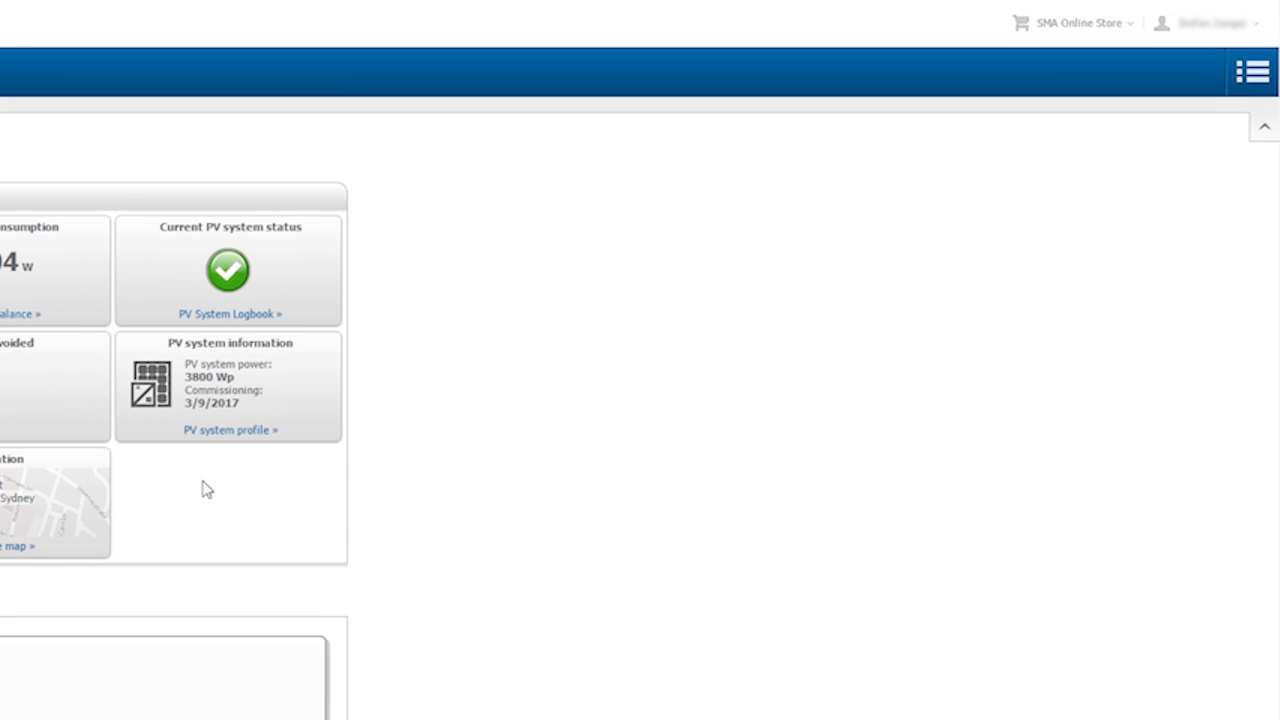
Step: Log out of Sunny Portal from the account menu
click(1259, 30)
click(1246, 131)
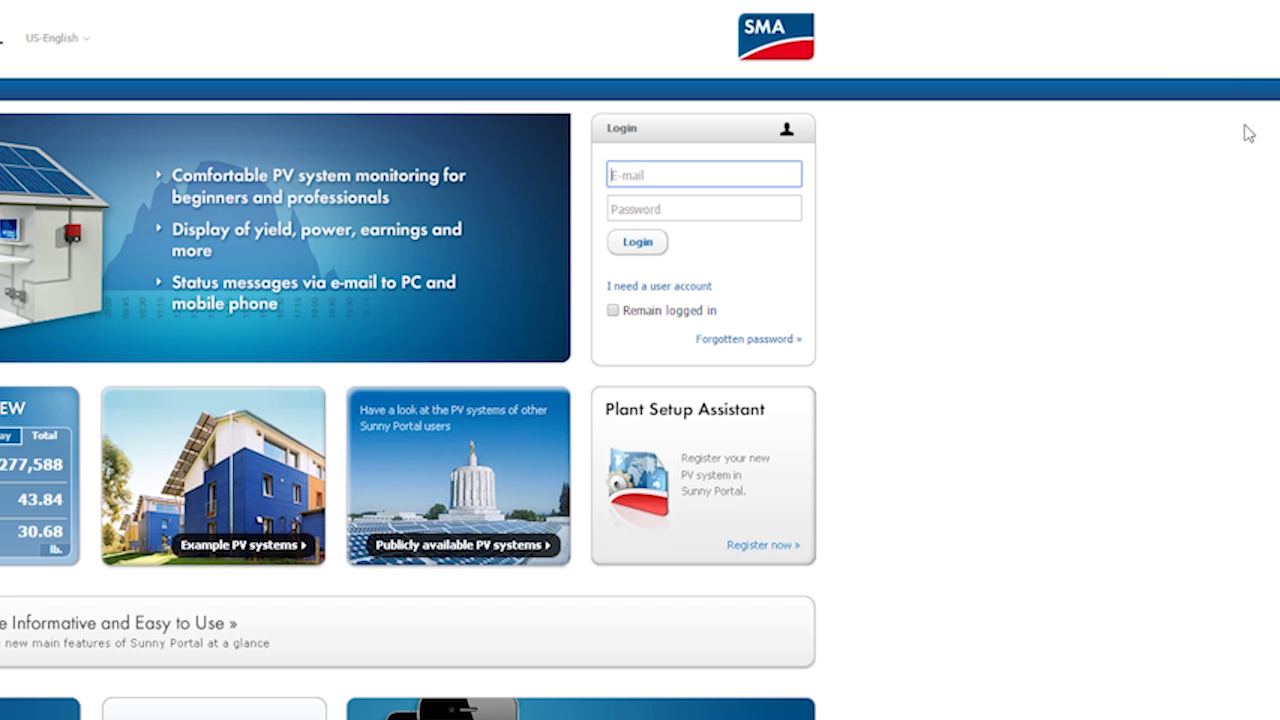